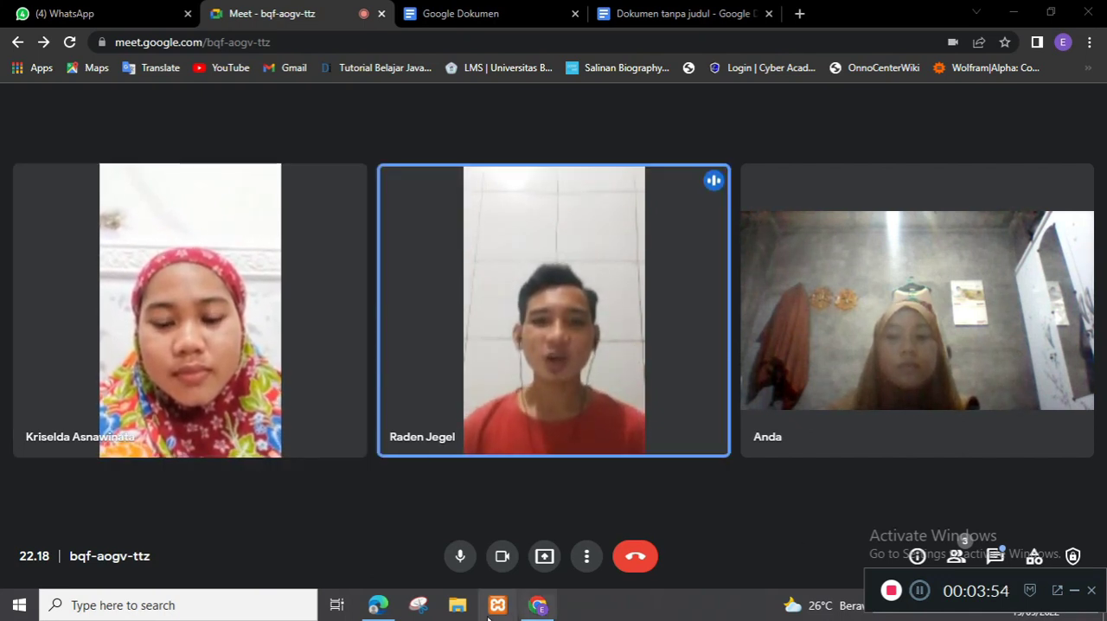
Step: Present the entire screen in the Google Meet call with the microphone on, and hide the screen-sharing notice
click(460, 556)
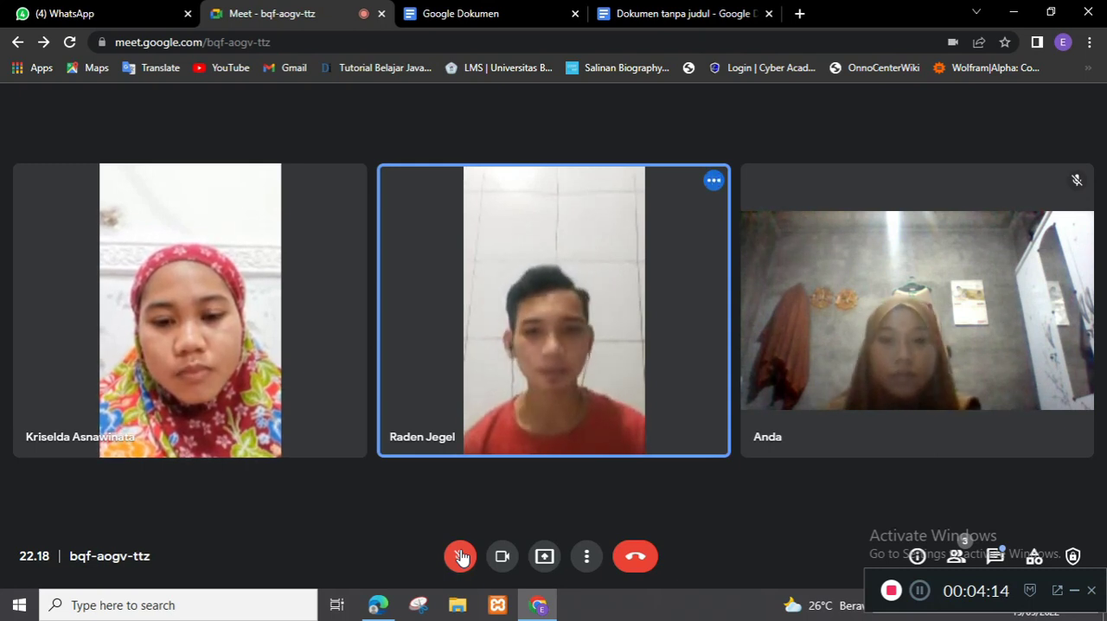
click(460, 556)
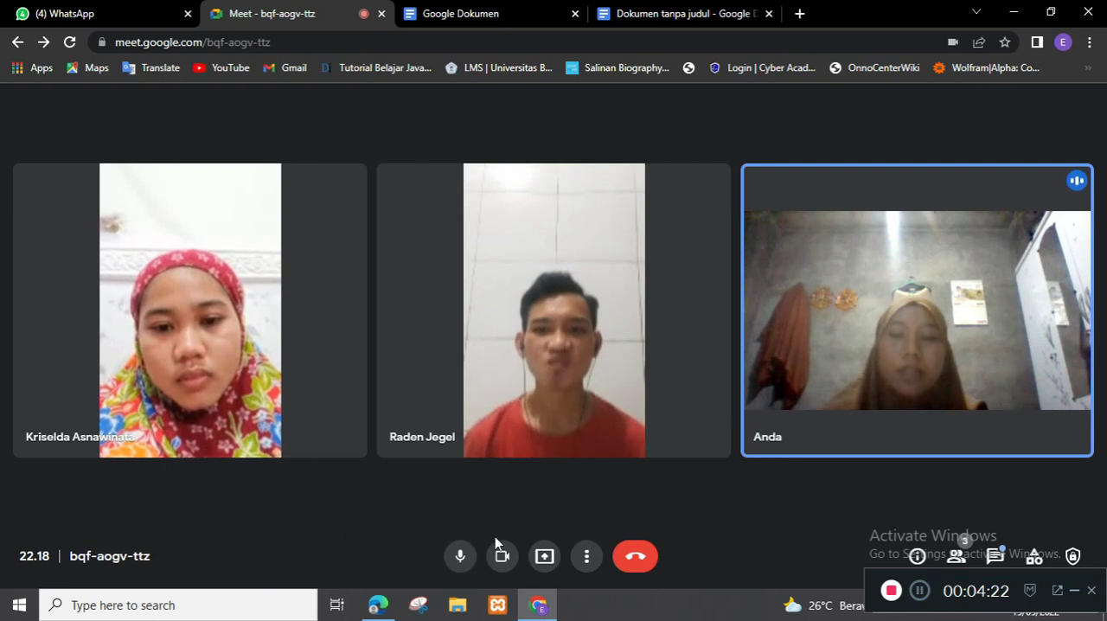
click(544, 556)
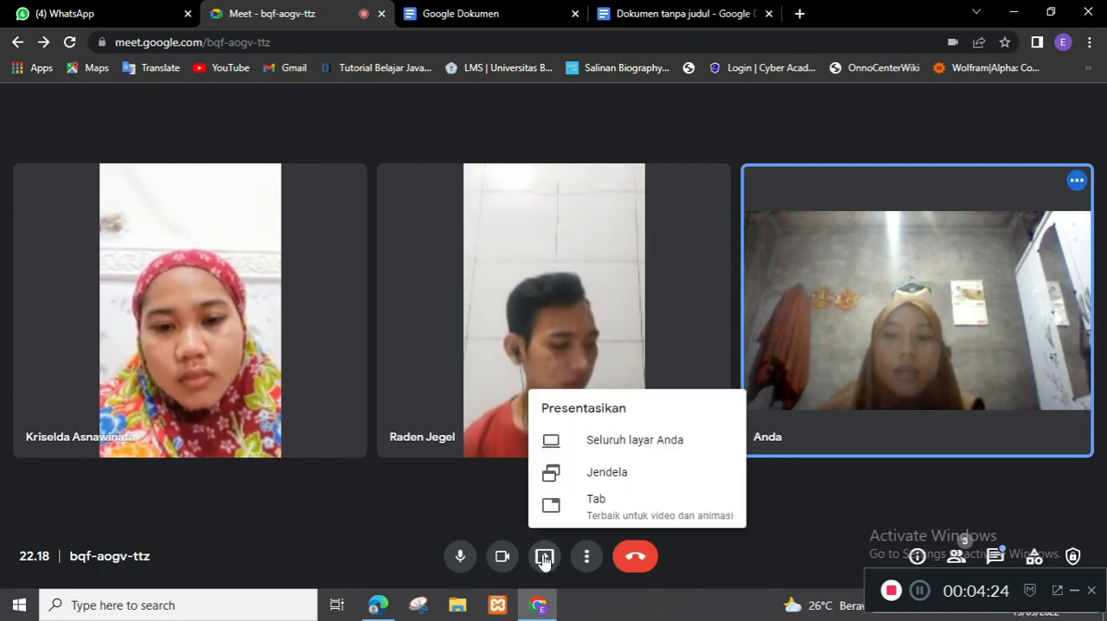
click(658, 452)
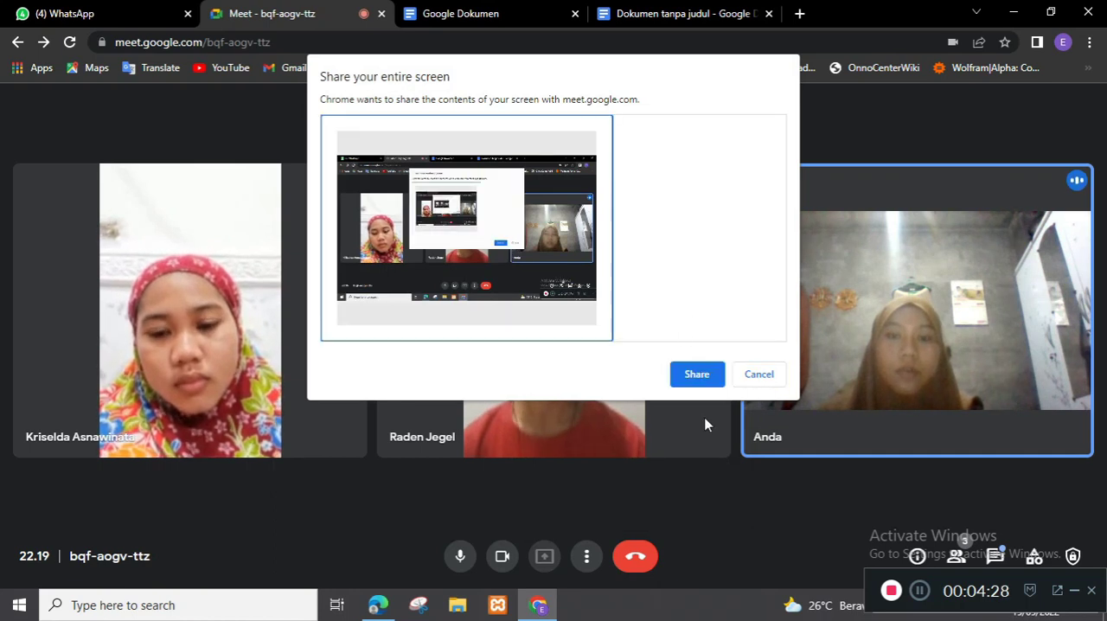
click(697, 379)
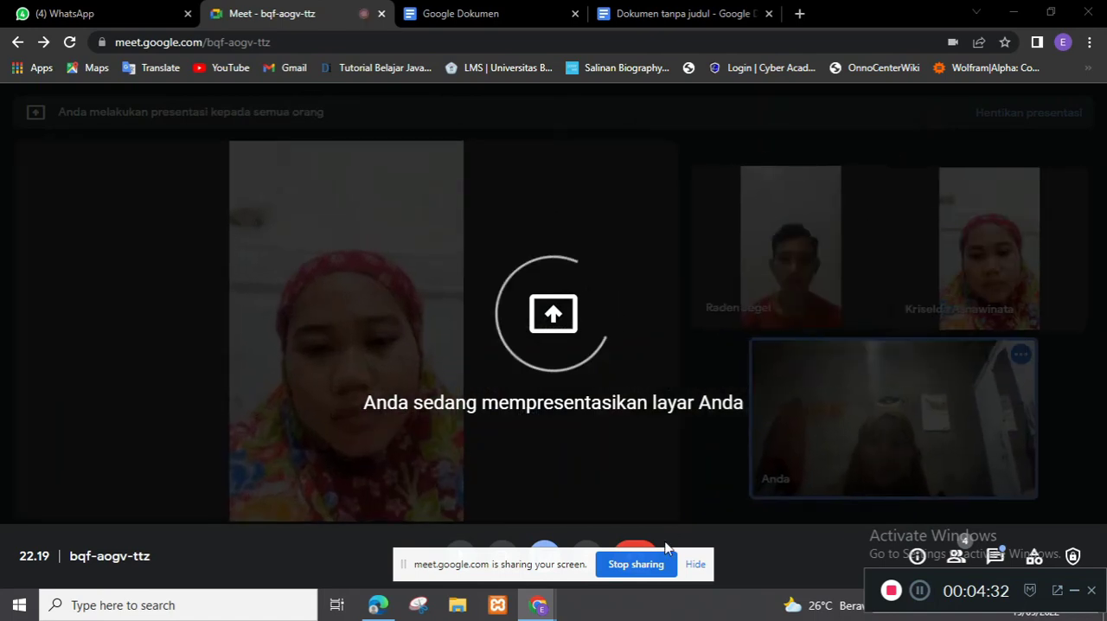
click(697, 566)
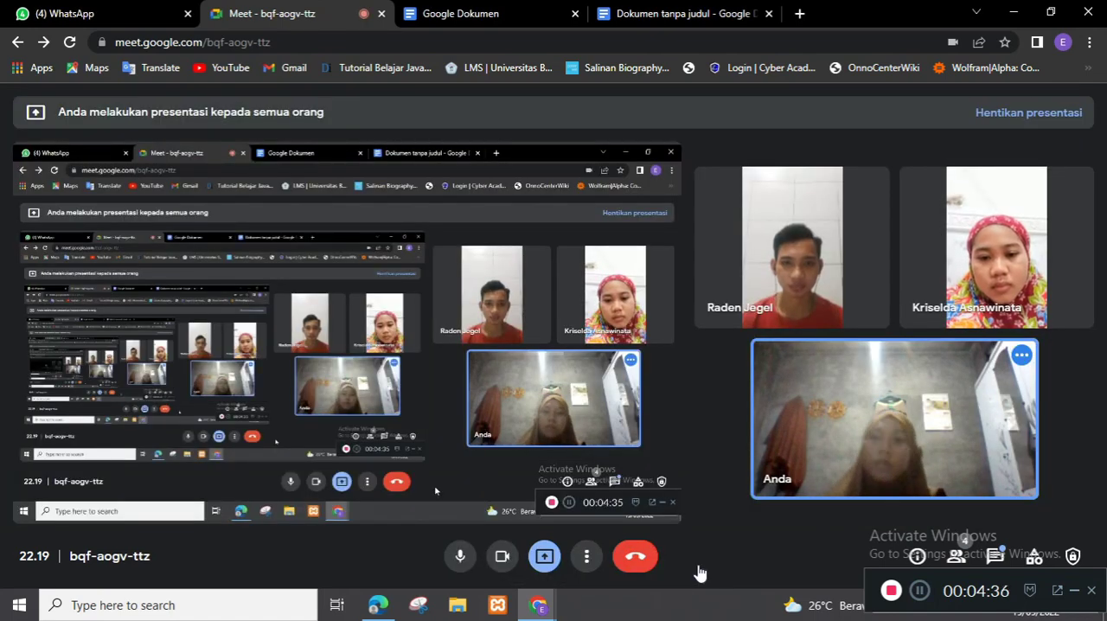
Step: Show the Google Docs home page and highlight its docs.google.com web address
click(474, 13)
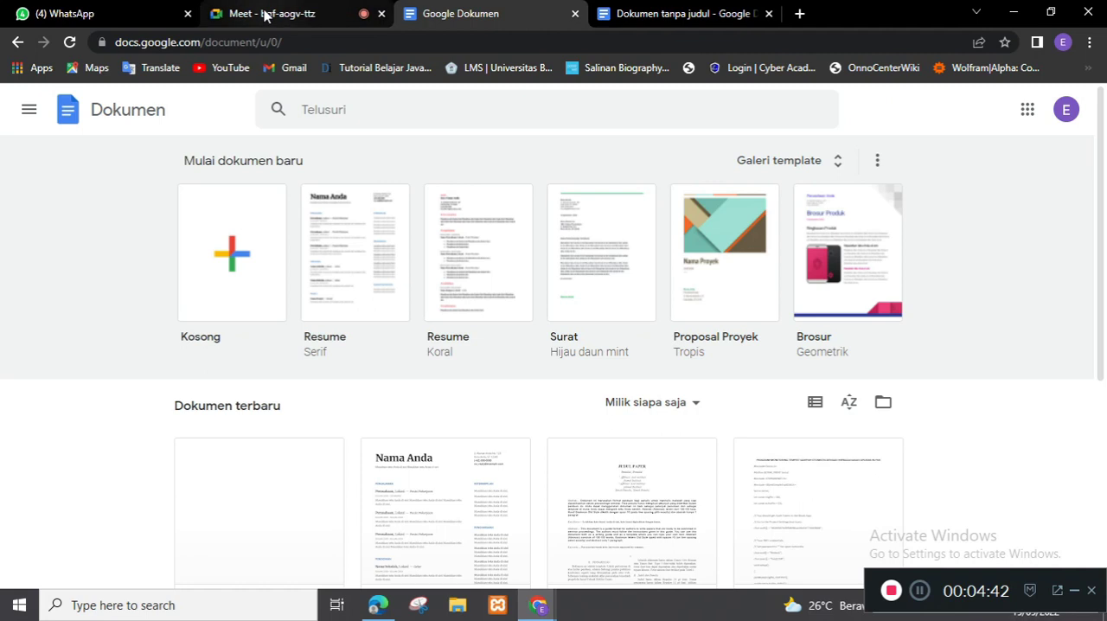
click(269, 13)
click(494, 14)
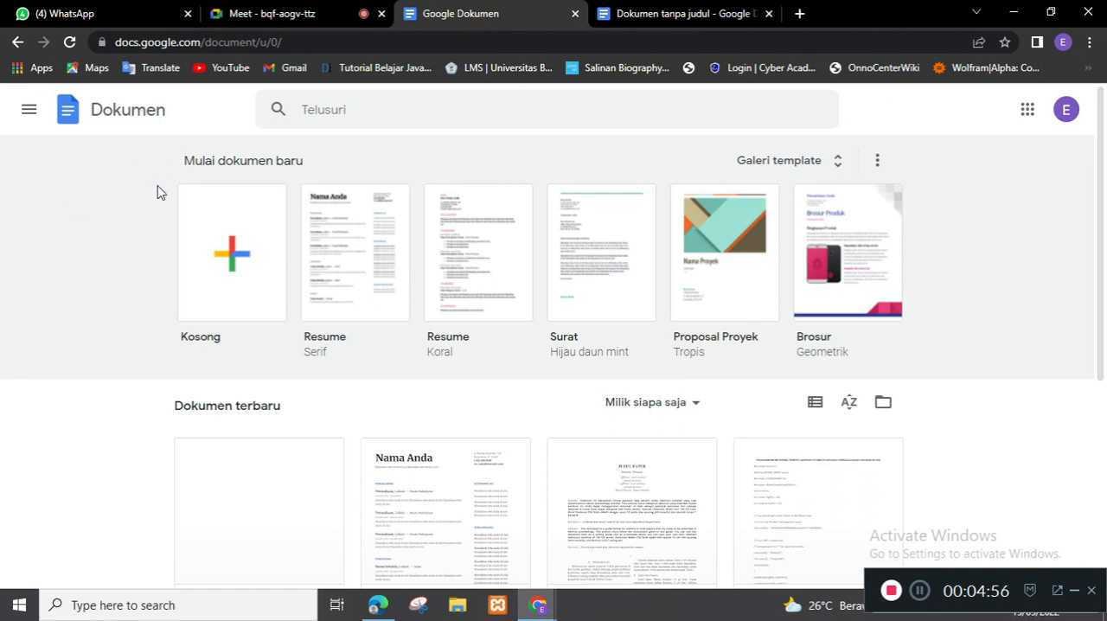
drag(202, 43, 100, 49)
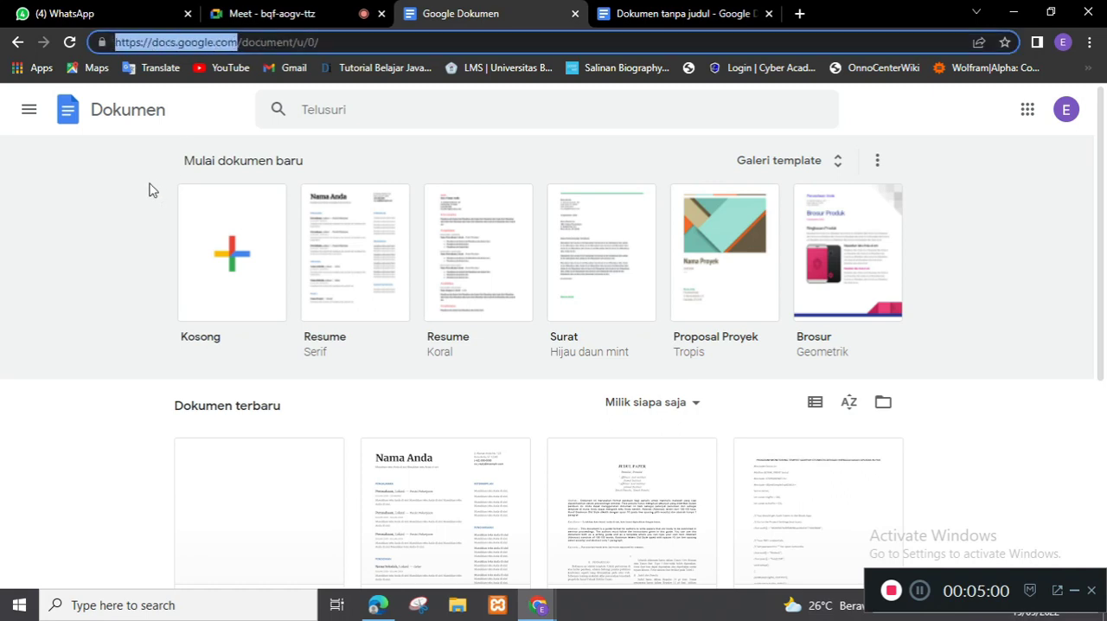
click(108, 283)
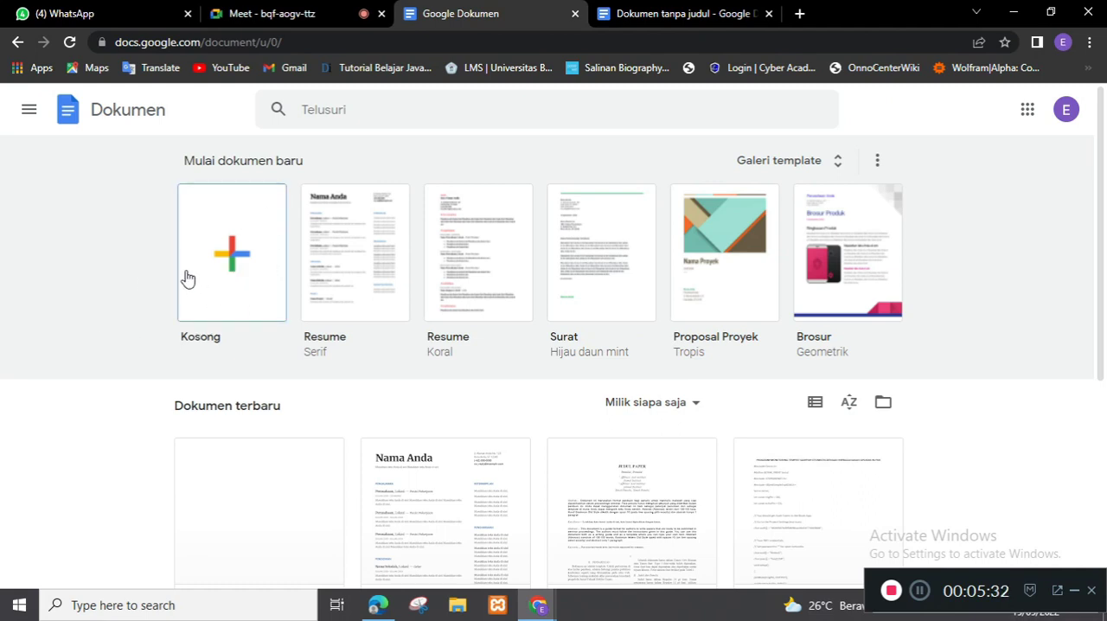
Step: Switch to the blank untitled document and rename it as "Layanan Sistem Virtual + Semangat 45"
click(679, 16)
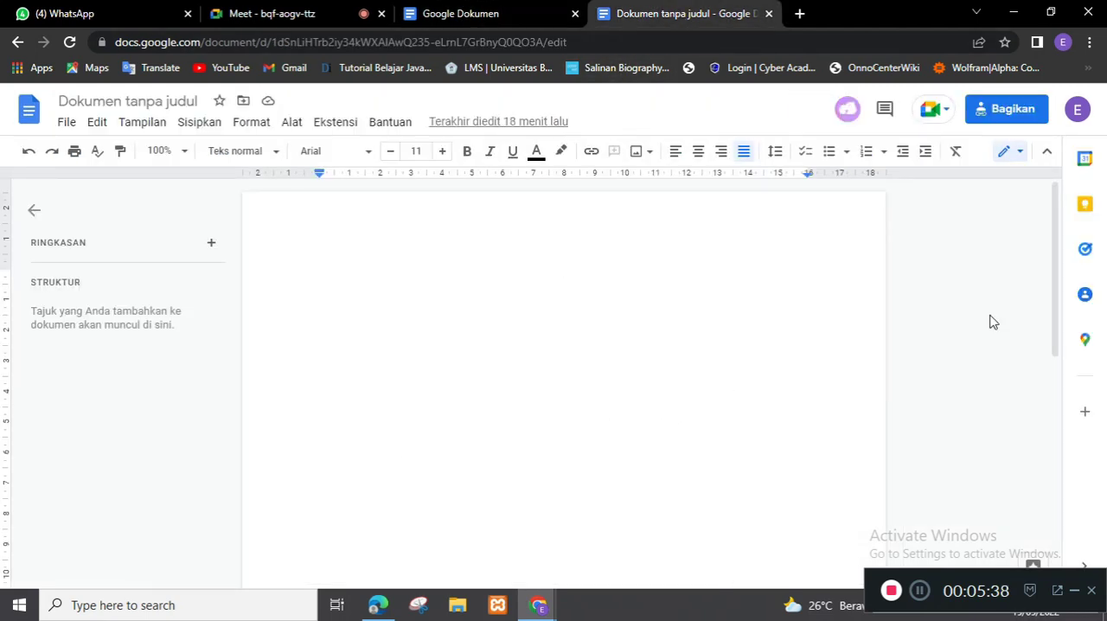
drag(1059, 291, 1061, 235)
click(199, 103)
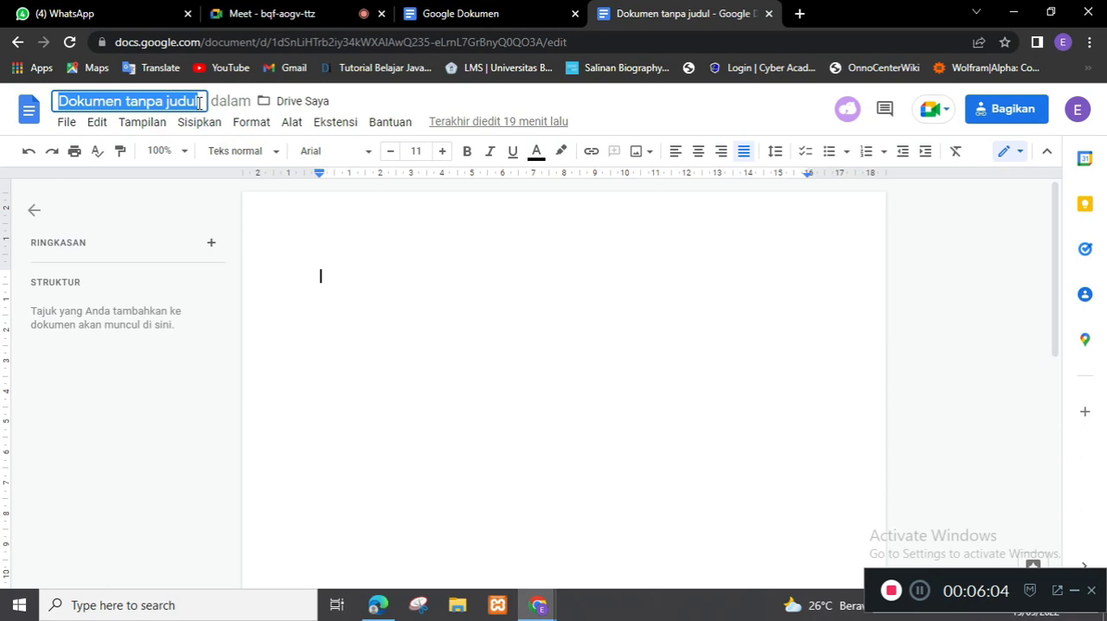
key(BackSpace)
text(Layanan)
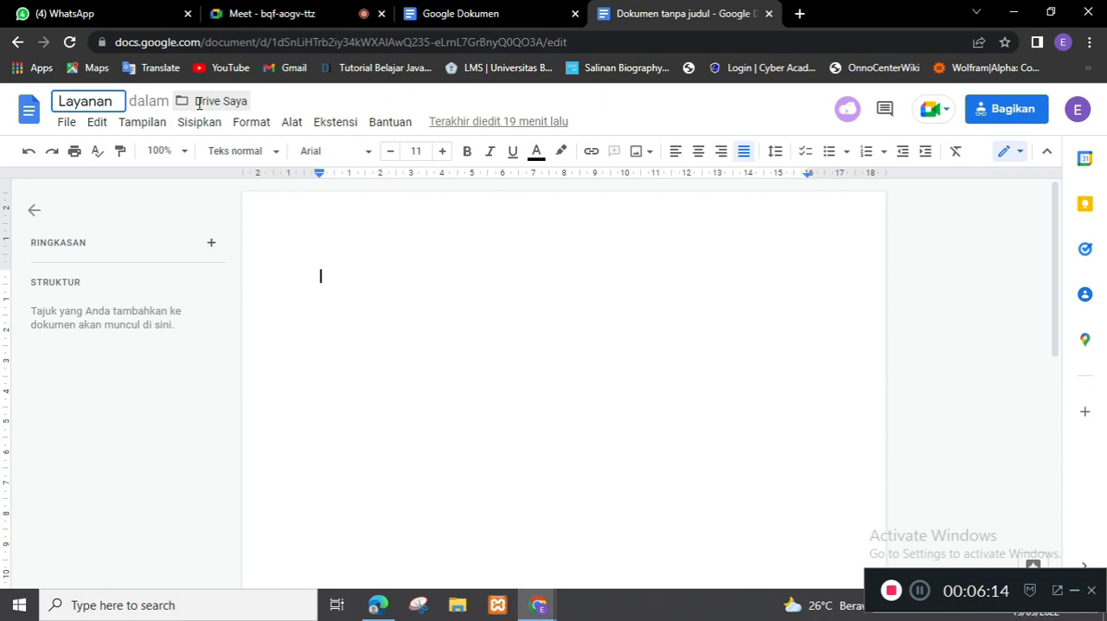
text(Siste)
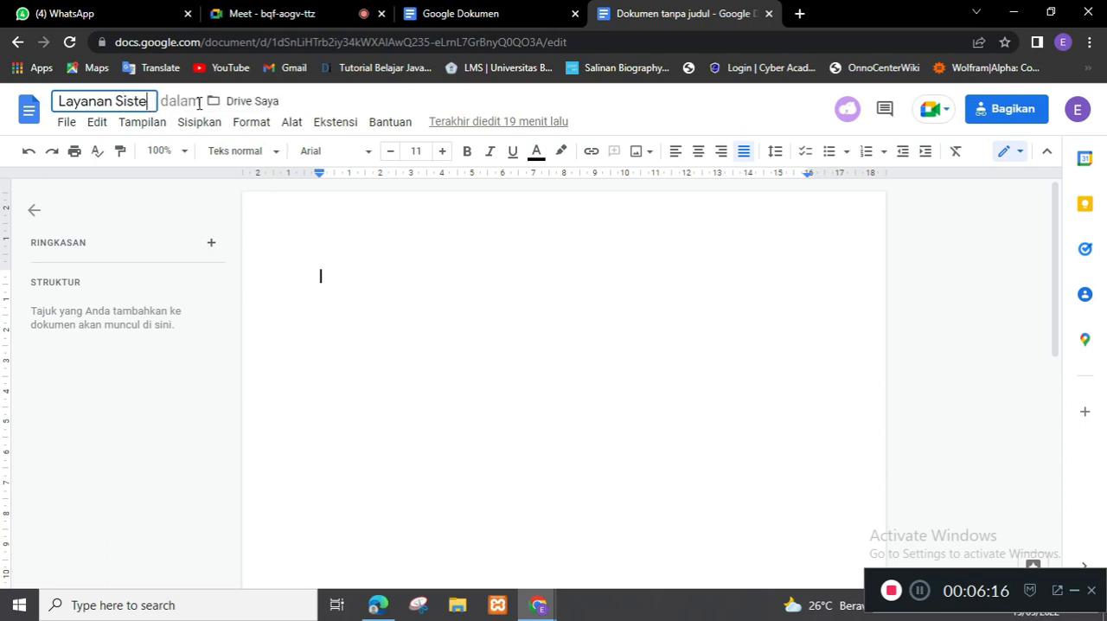
text(m Virtual)
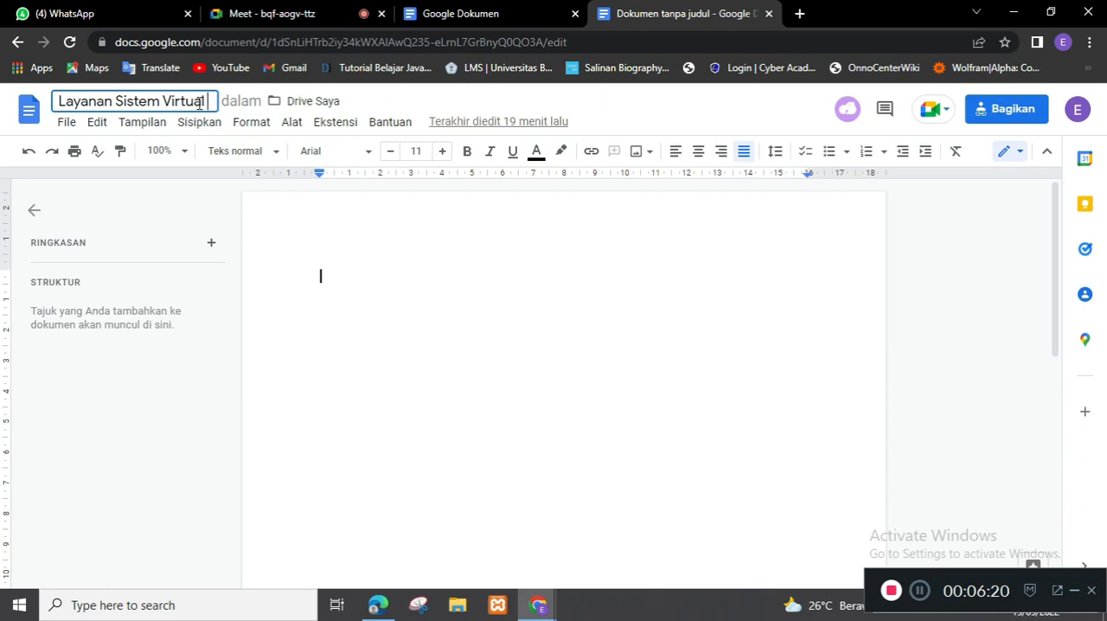
text( + )
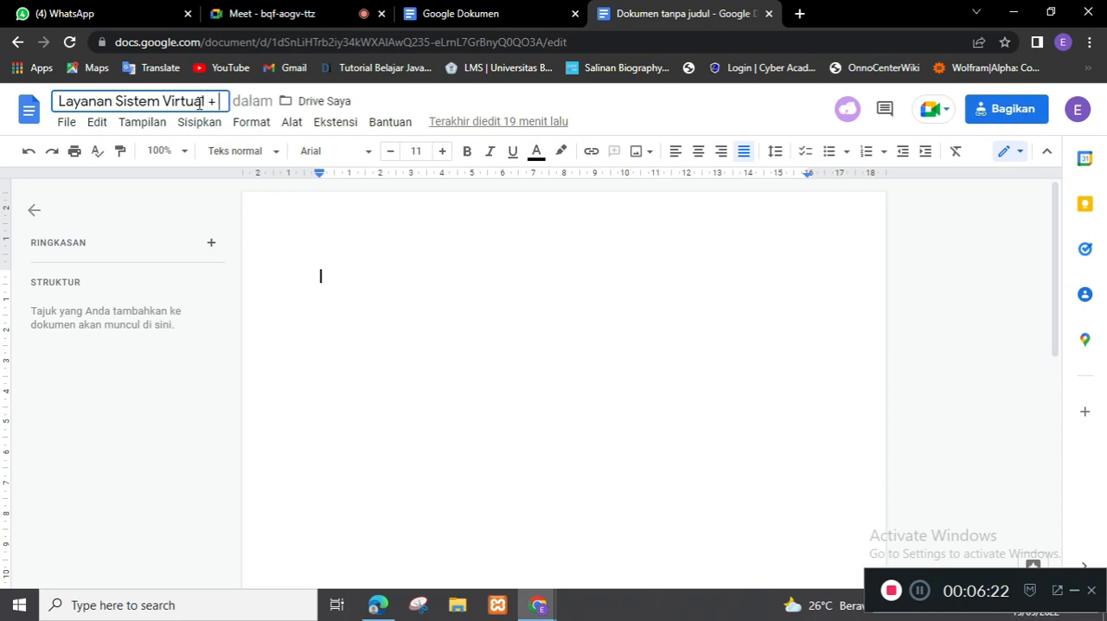
text(Semanga)
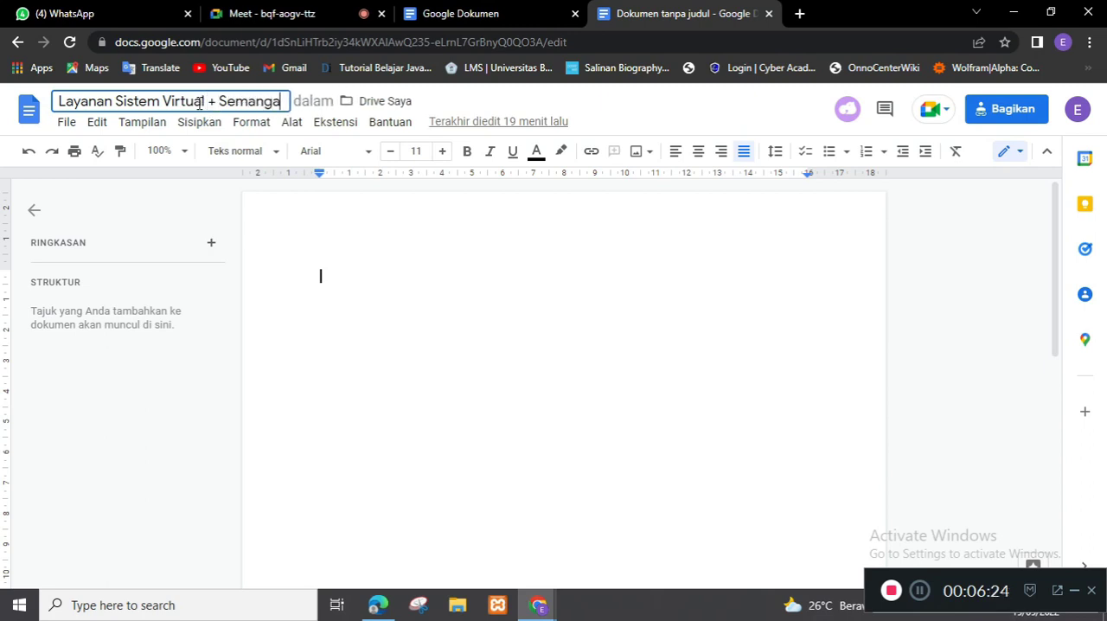
text(t 45)
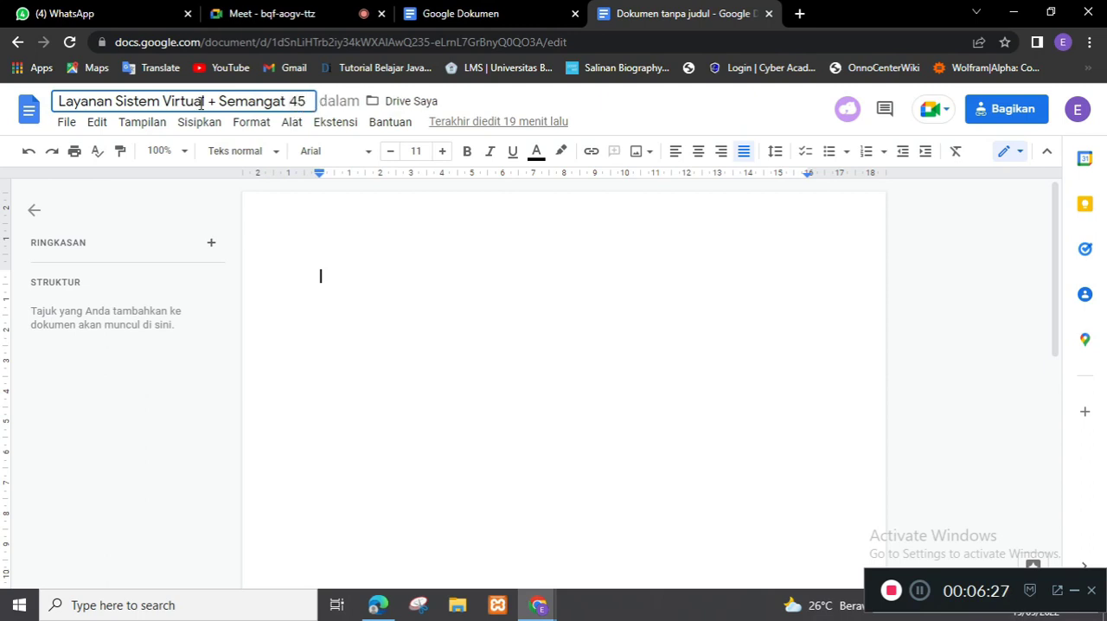
click(408, 302)
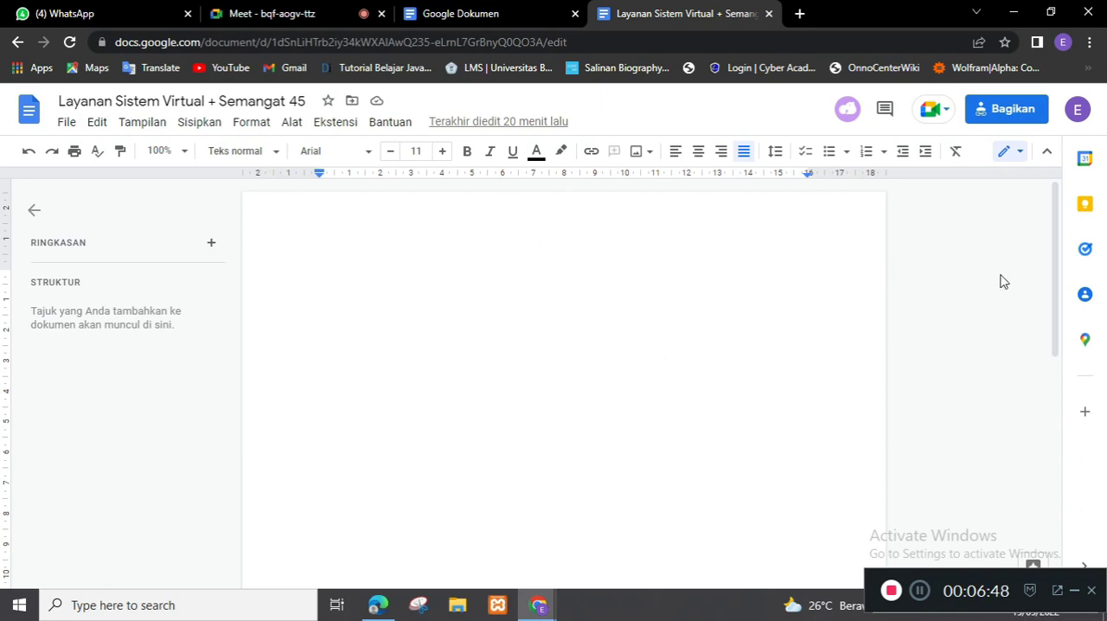
Step: Open the document's link-sharing settings and review the access options, keeping "Siapa saja yang memiliki link"
click(1062, 481)
drag(1062, 481, 1072, 240)
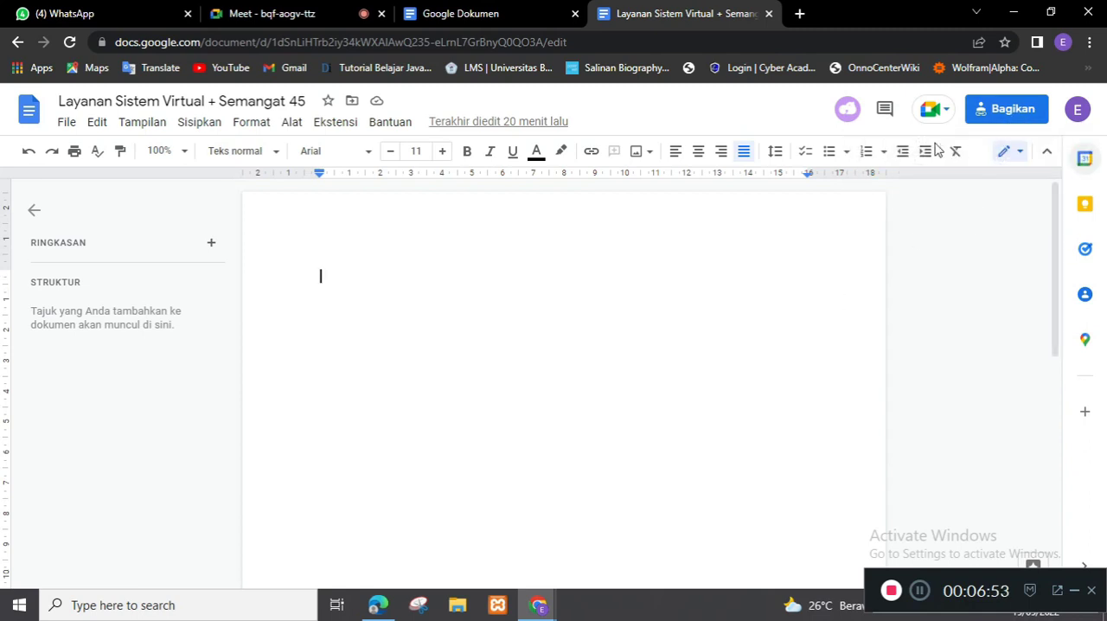
click(1008, 115)
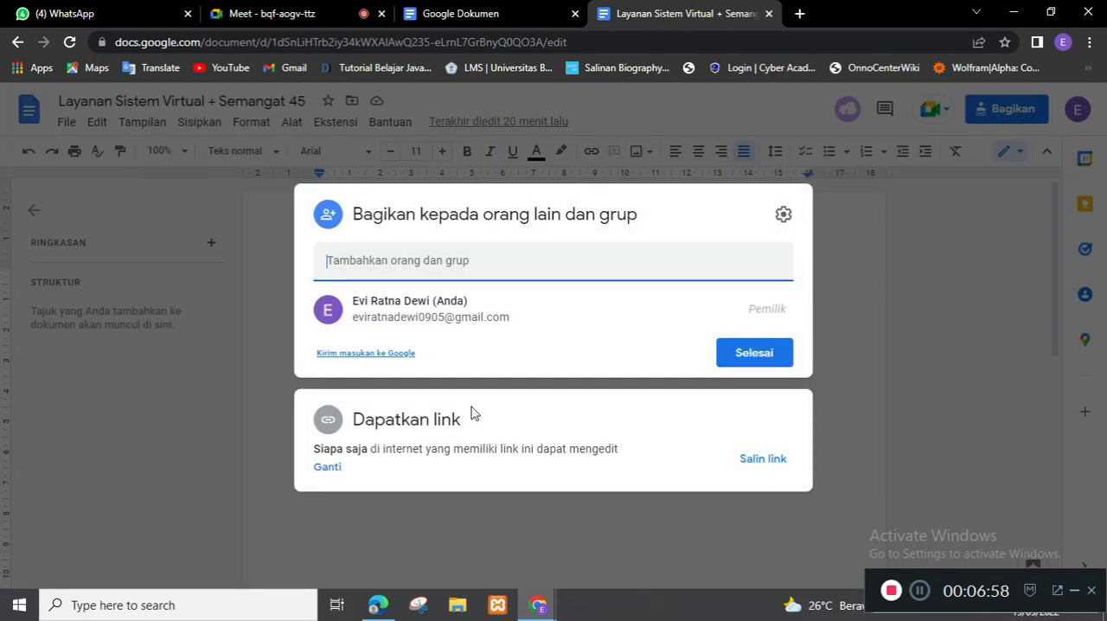
click(327, 468)
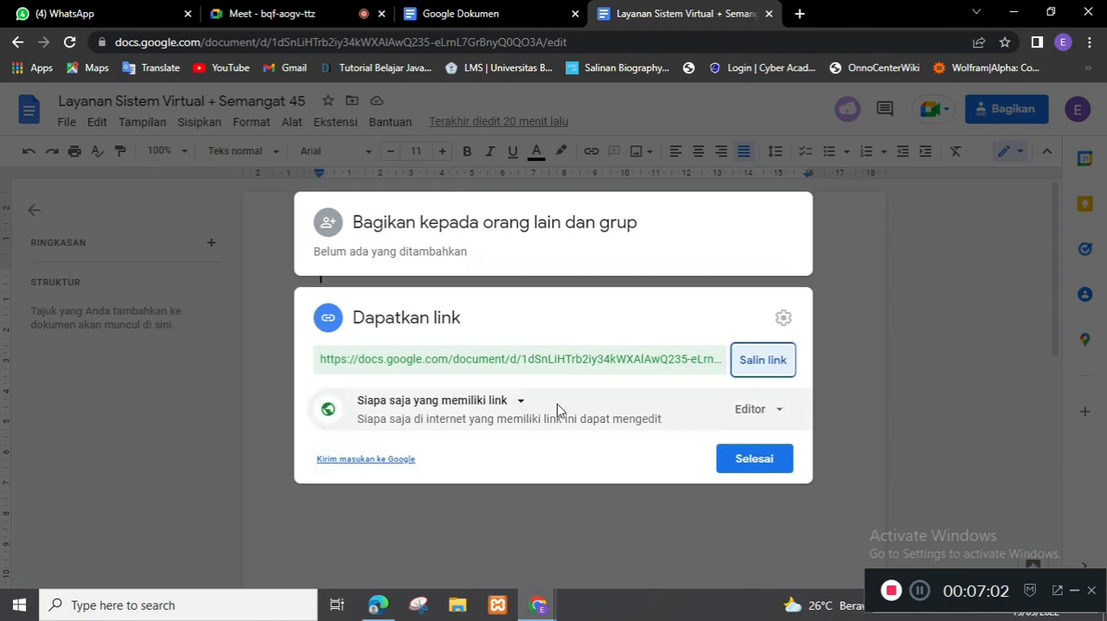
click(517, 405)
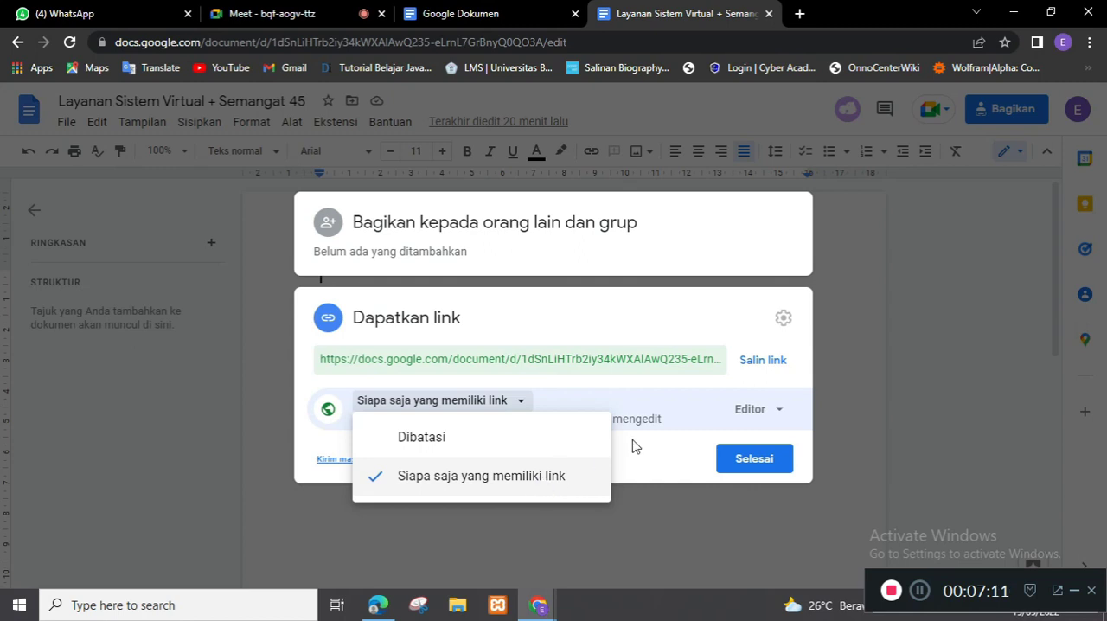
click(702, 414)
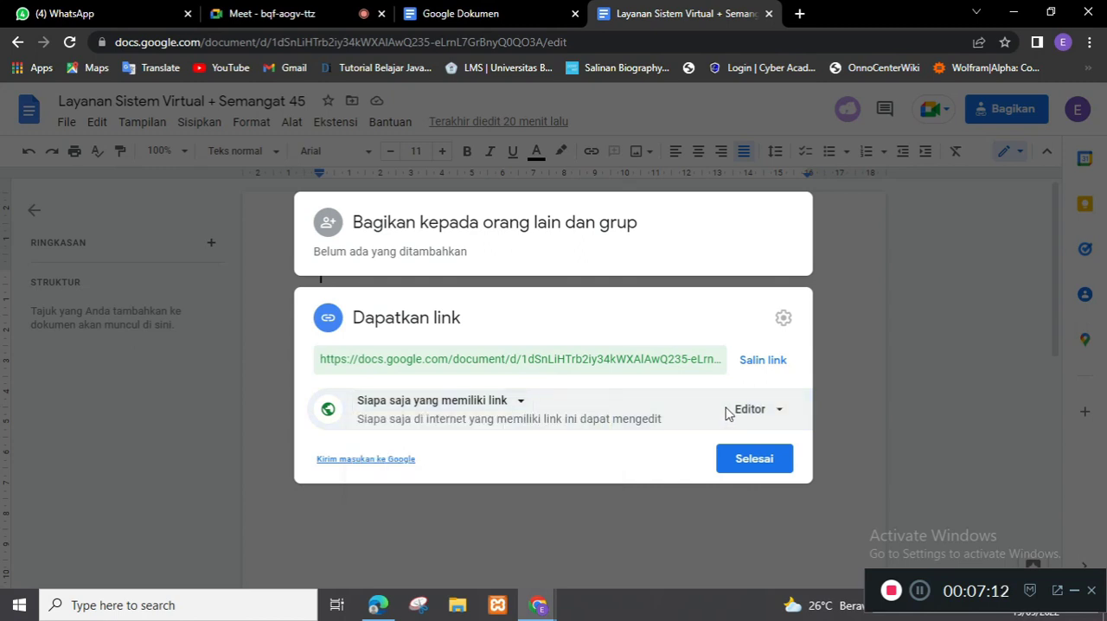
Step: Set the link role to Pelihat, copy the sharing link and finish the sharing settings
click(777, 413)
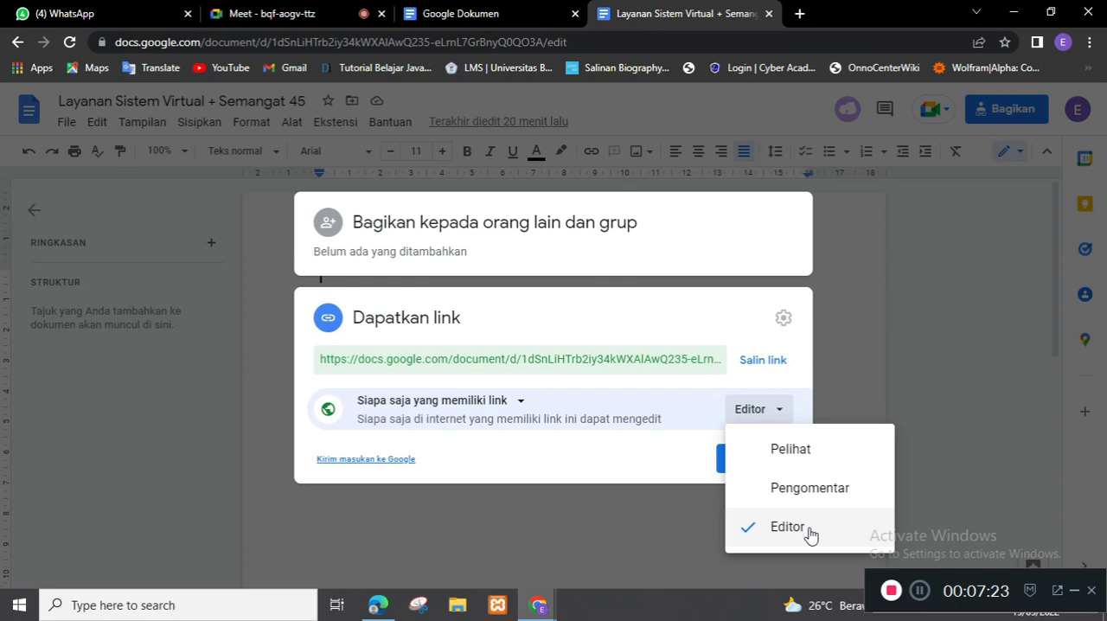
click(812, 459)
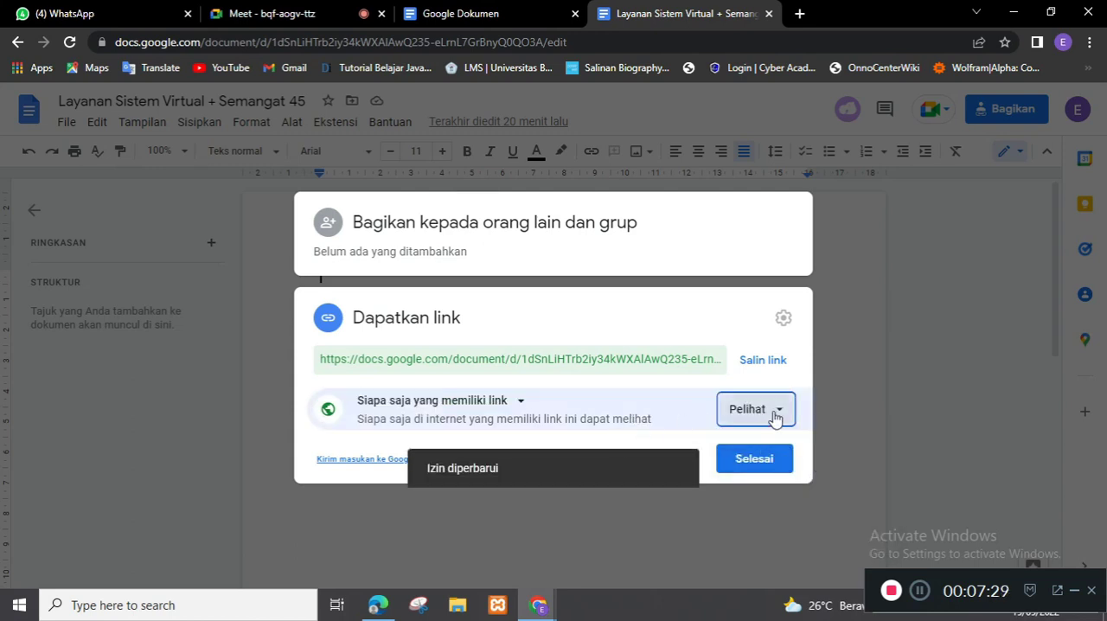
click(773, 361)
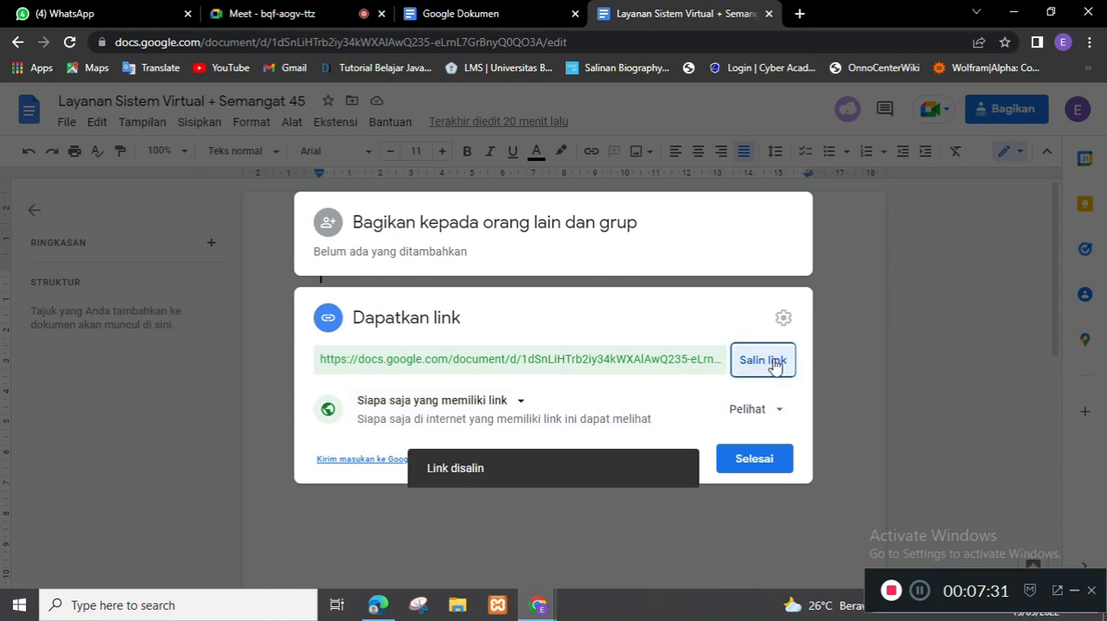
click(754, 459)
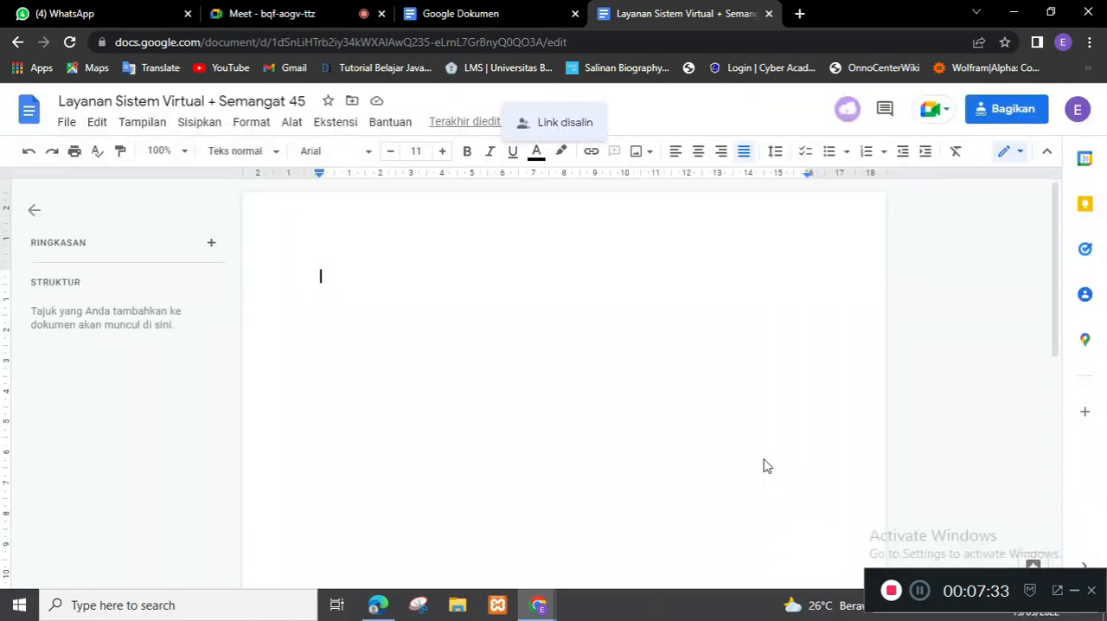
Step: Switch to Microsoft Edge and open the copied document link to look at the document with viewer access
click(381, 606)
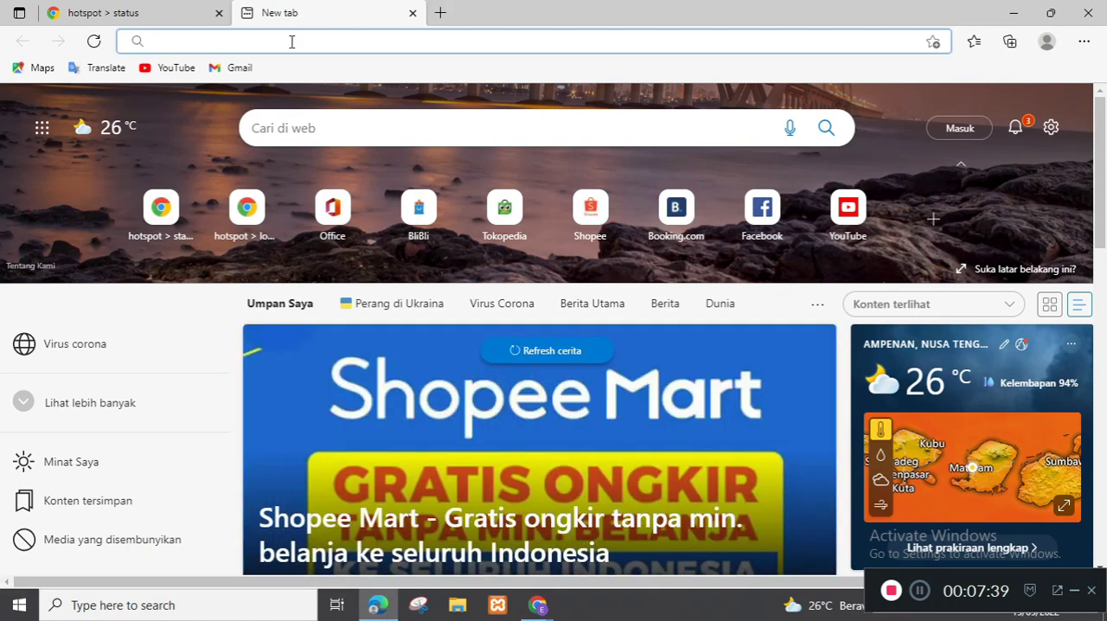
key(Return)
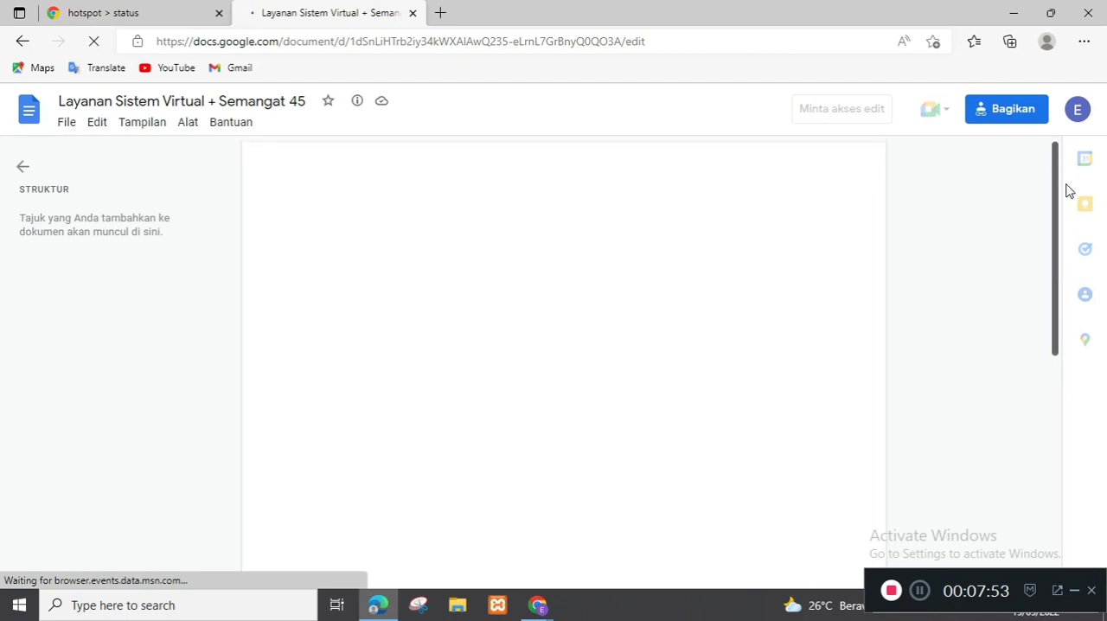
drag(1054, 189, 1068, 253)
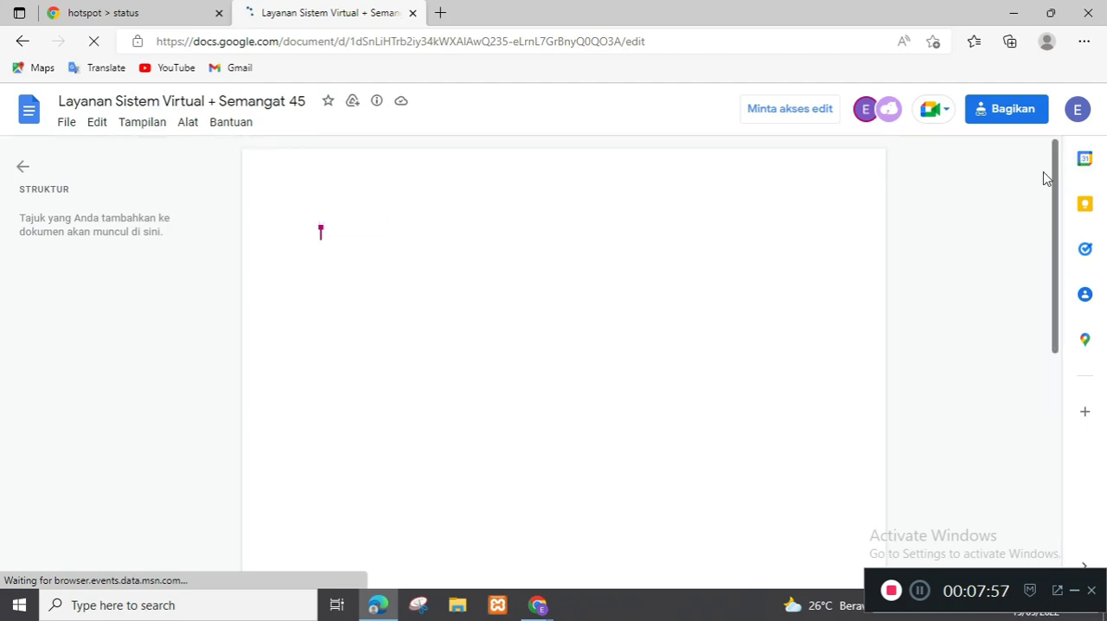
Step: Switch to Chrome, restrict the document's link access to Dibatasi and finish the sharing settings
mouse_move(536, 590)
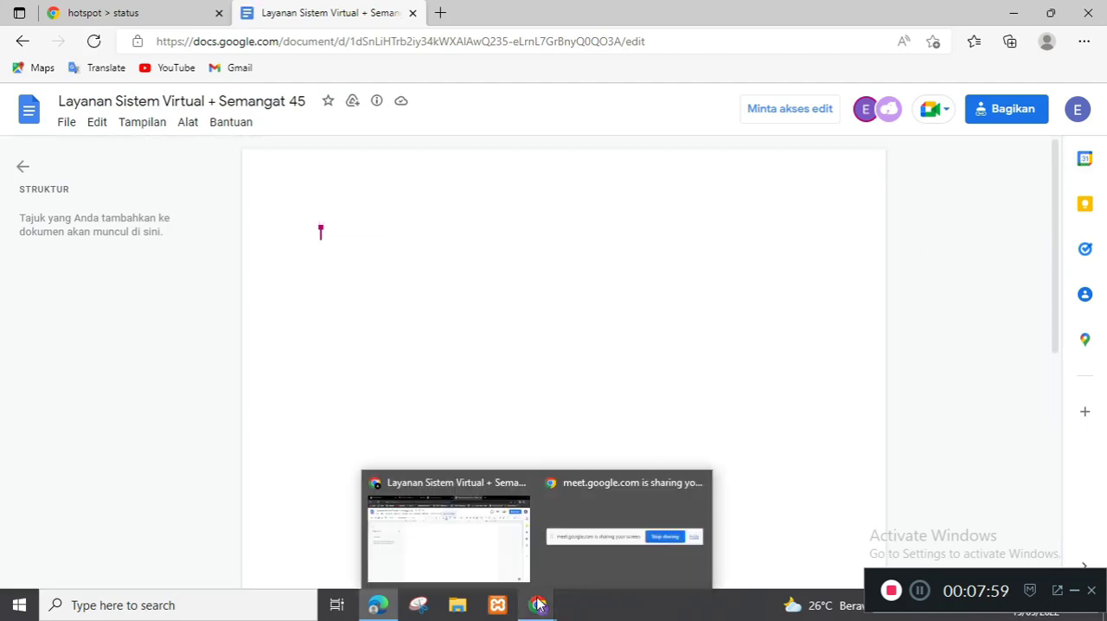
click(490, 562)
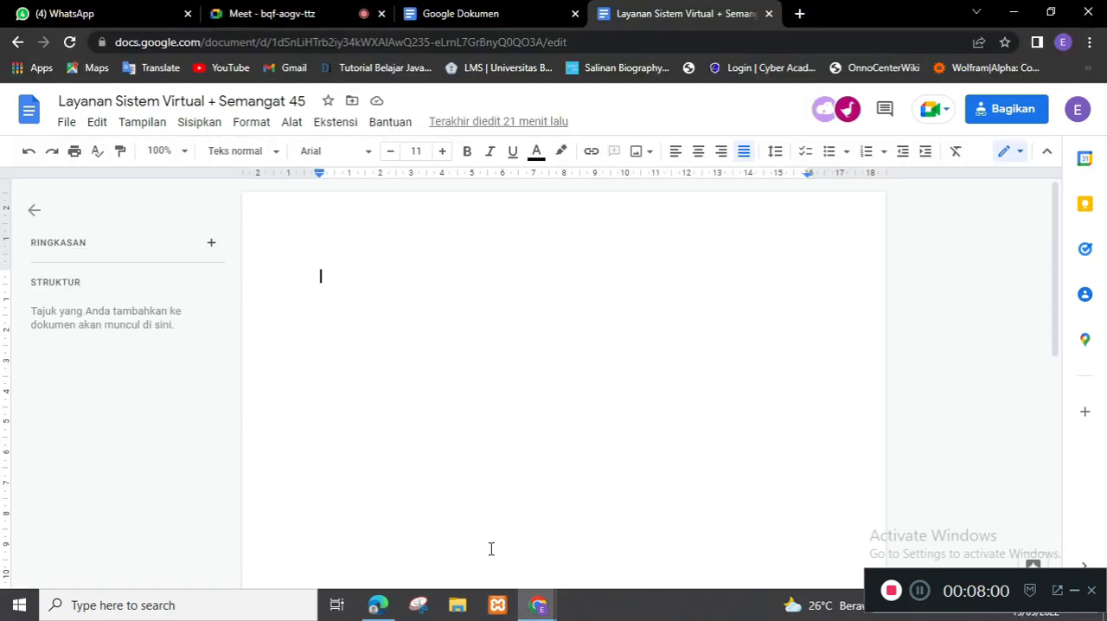
click(1008, 114)
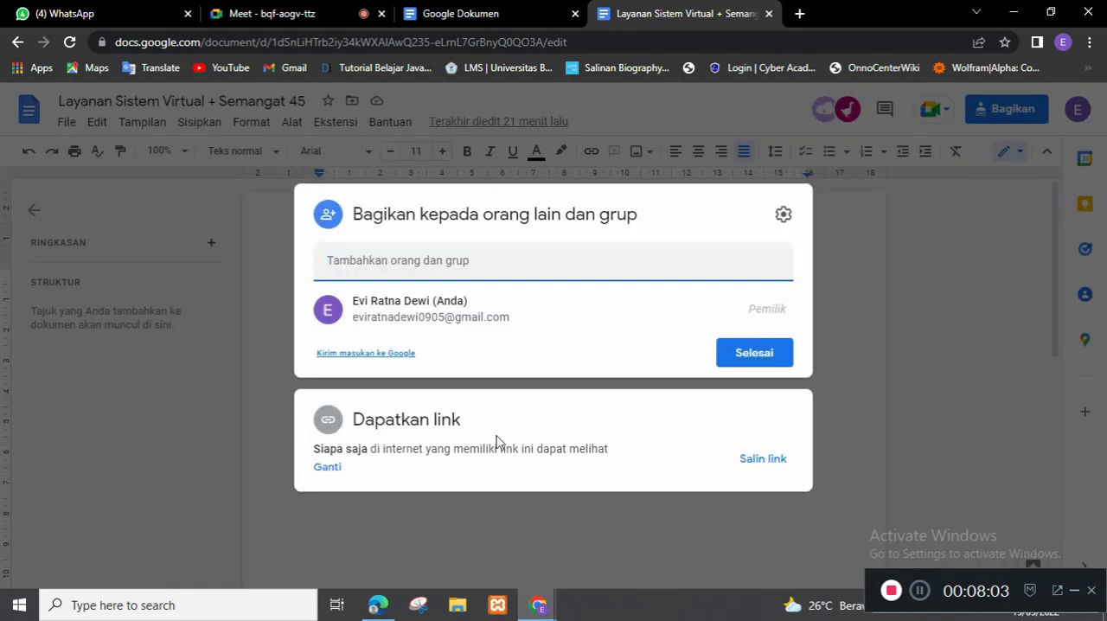
click(329, 468)
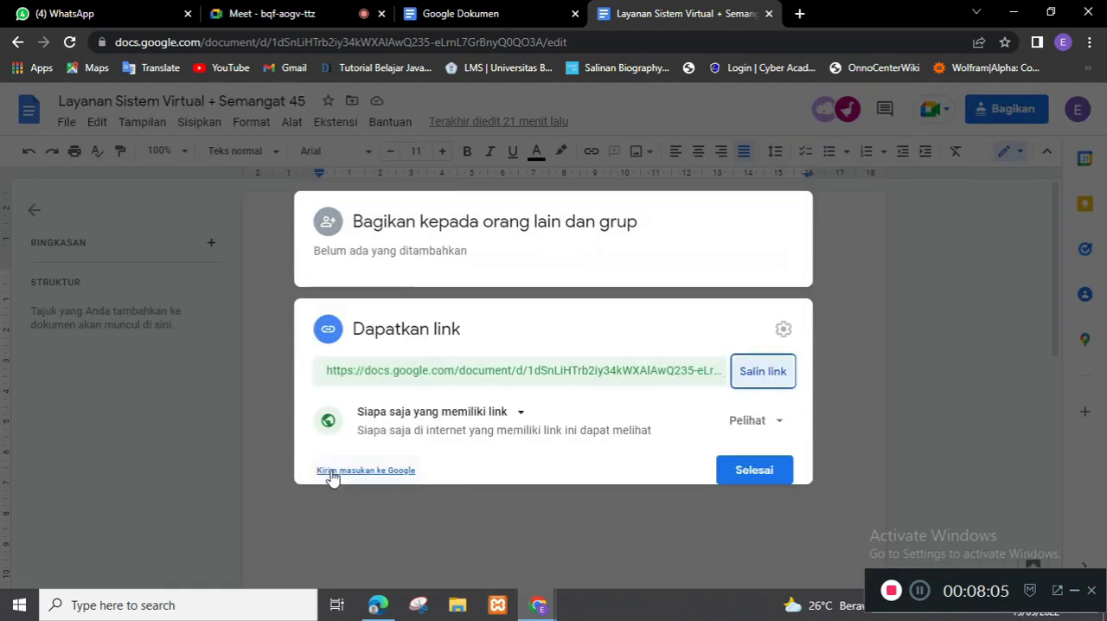
click(522, 403)
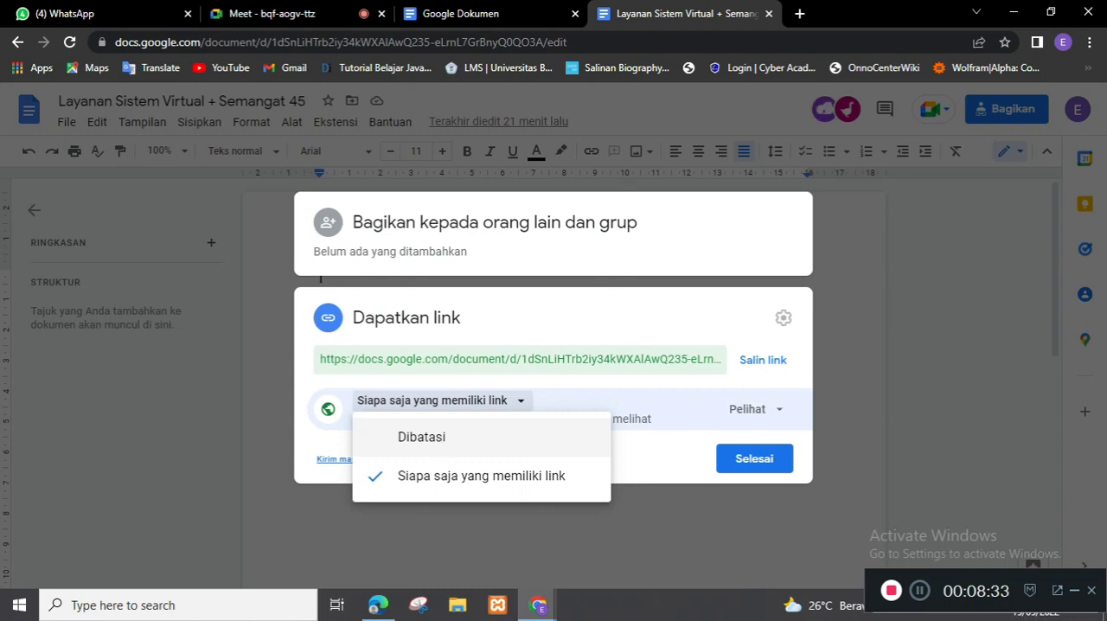
click(435, 447)
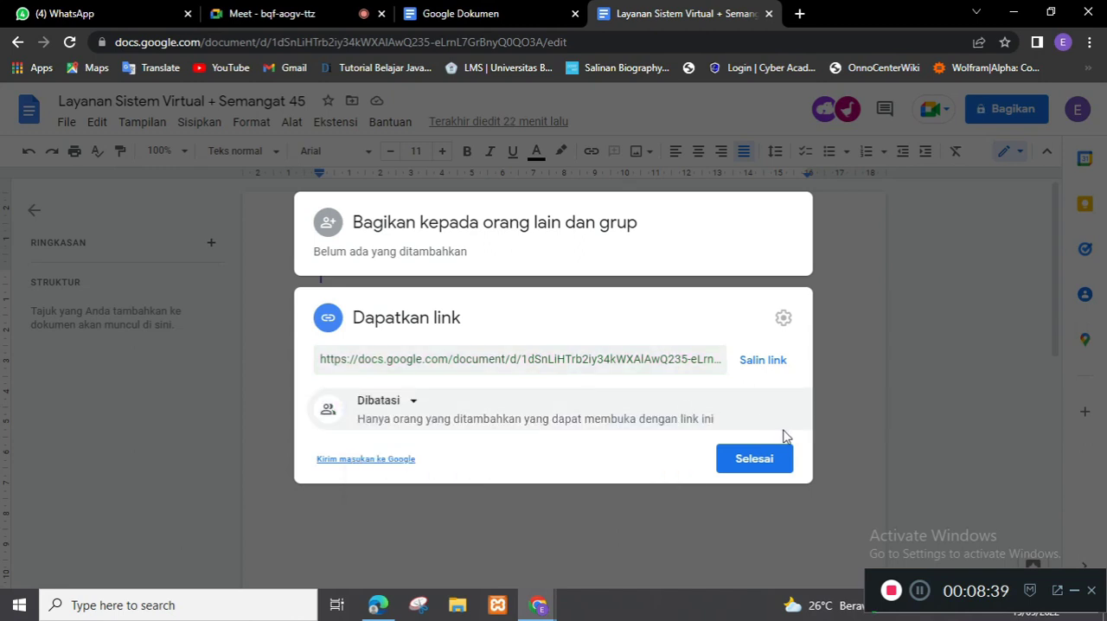
click(750, 465)
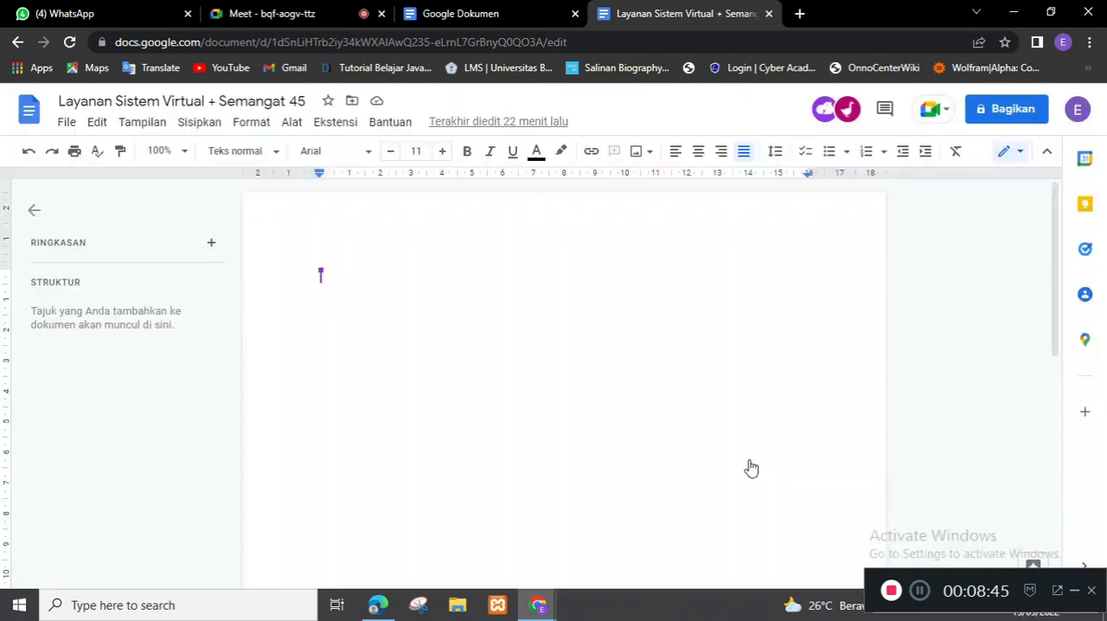
Step: Switch to Microsoft Edge and reload the shared document to check what the other account can access
click(378, 604)
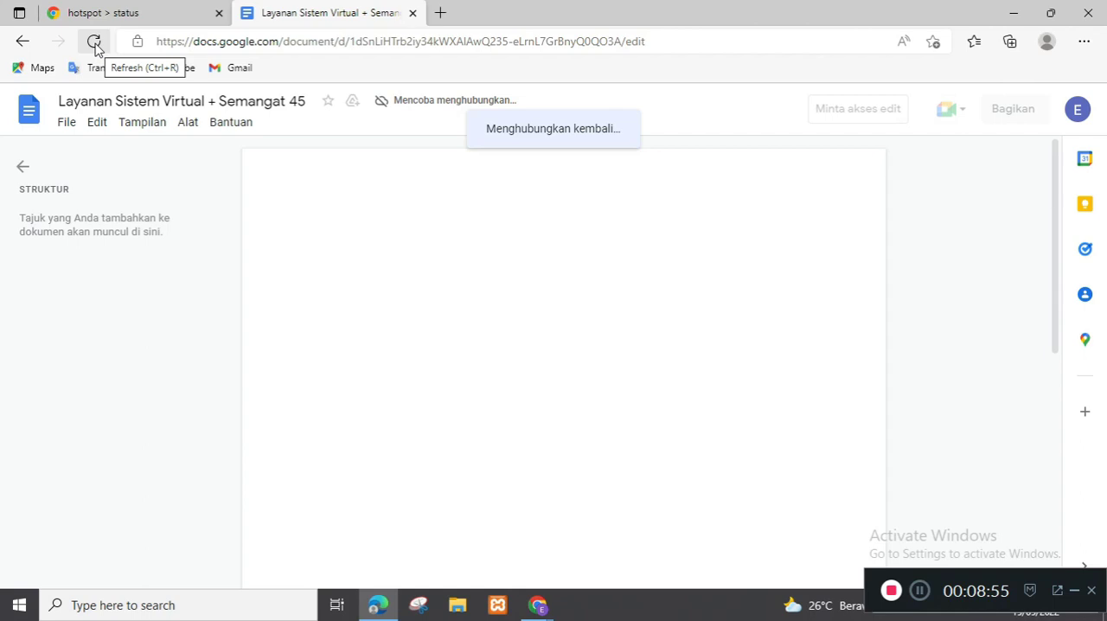
click(95, 48)
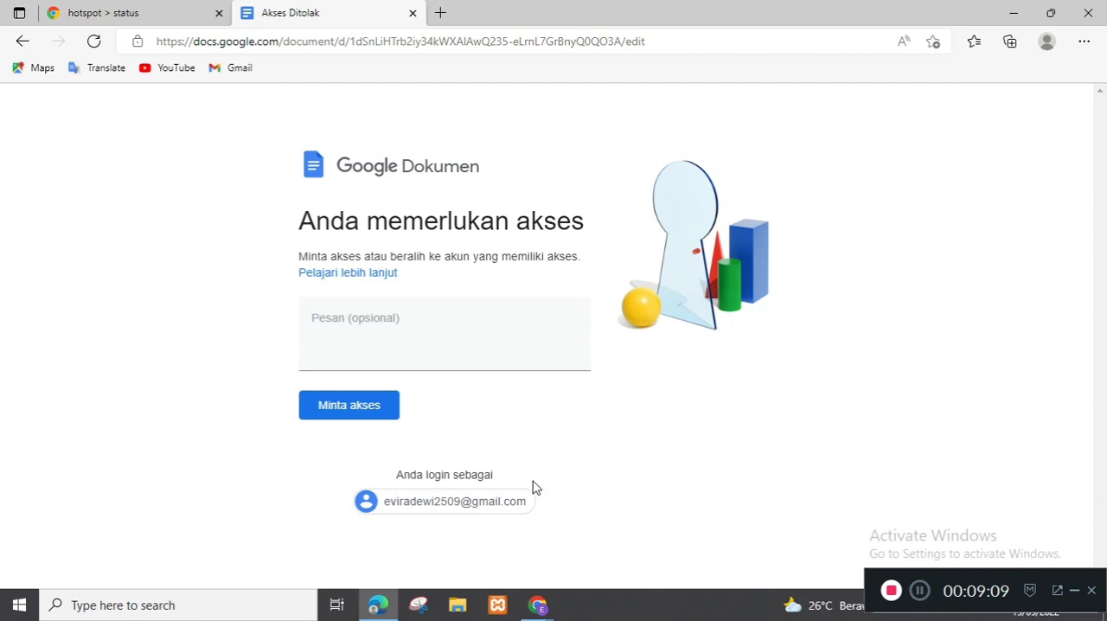
Step: Switch to Chrome and disable the sharing setting that lets Pelihat and pengomentar see options to download, print and copy
mouse_move(536, 605)
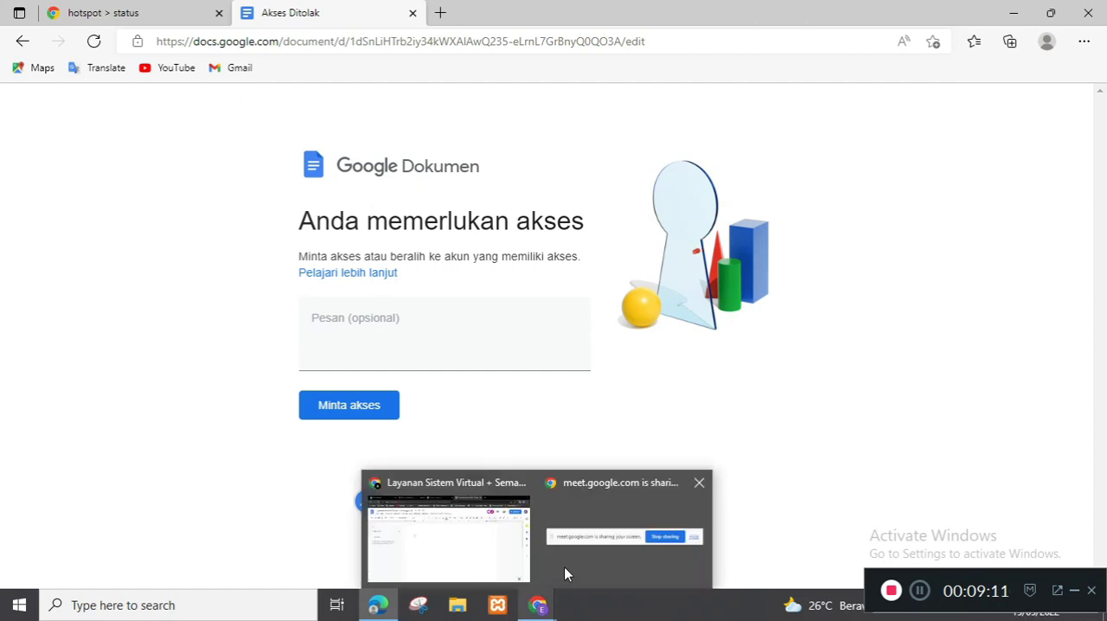
click(481, 547)
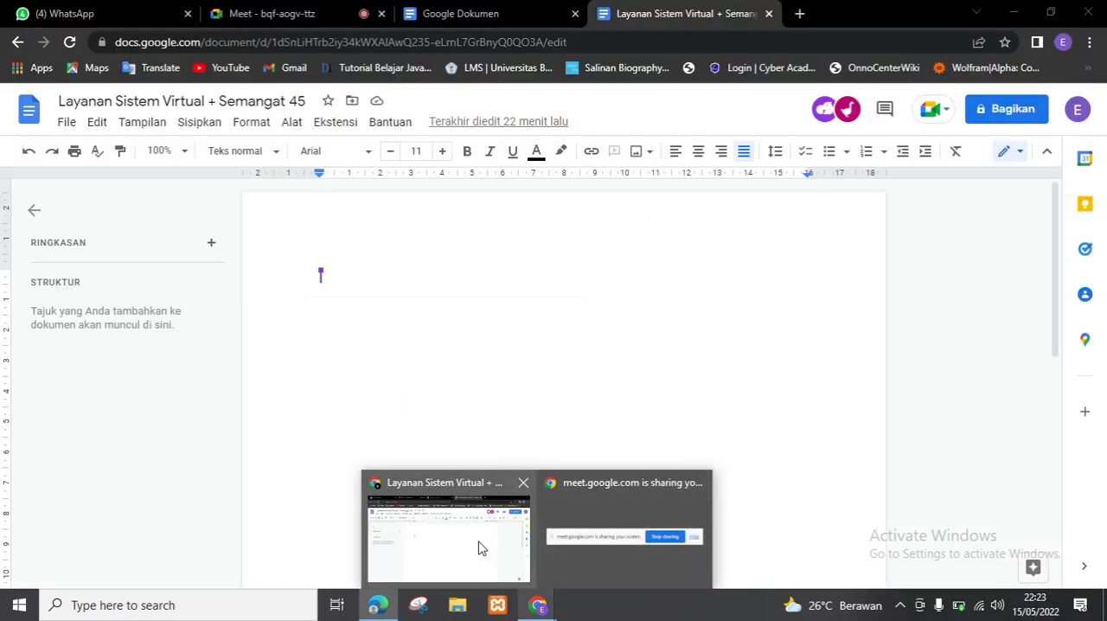
click(1029, 107)
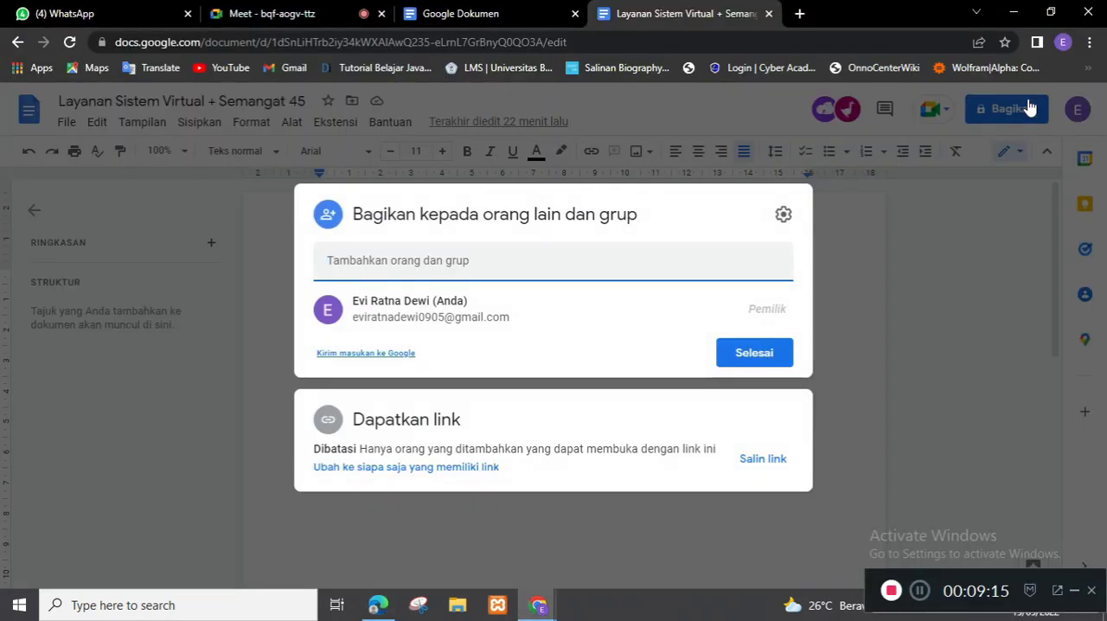
click(784, 215)
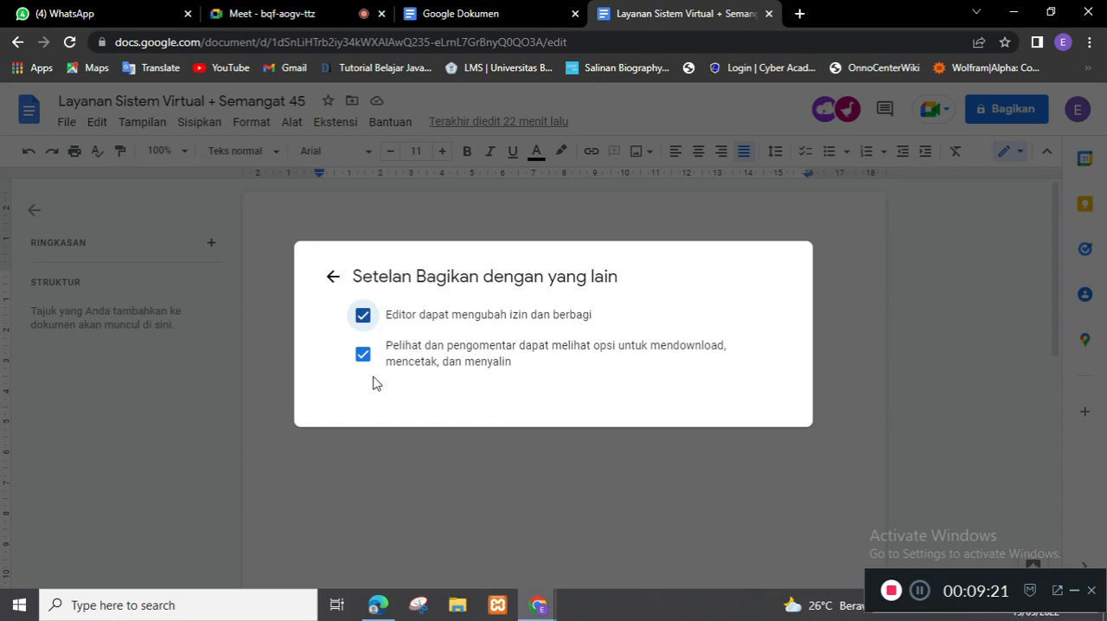
click(332, 276)
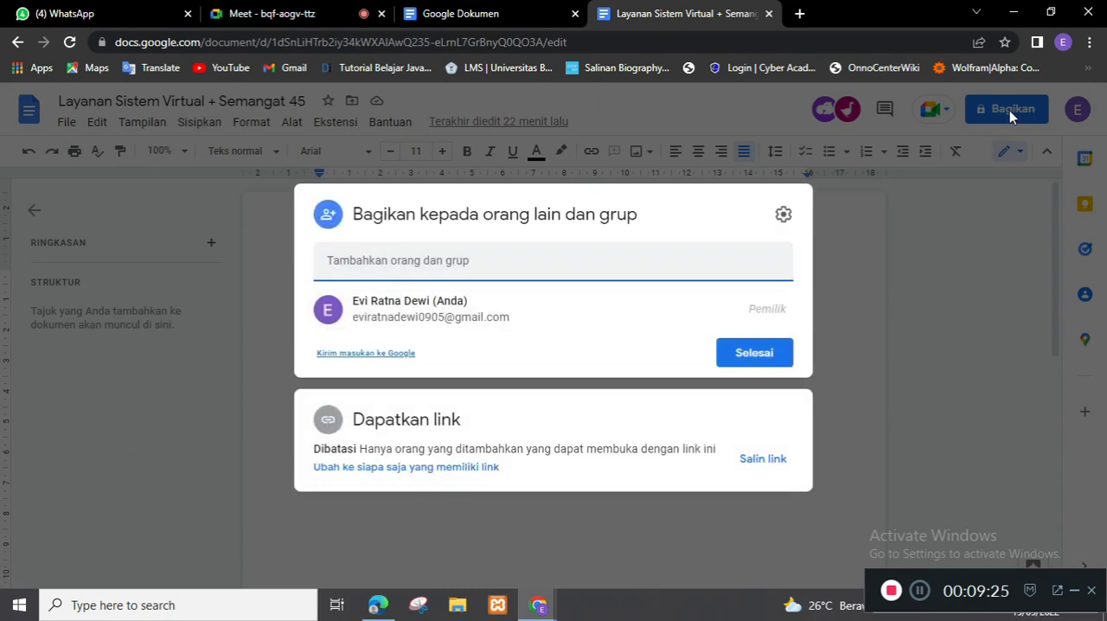
click(783, 217)
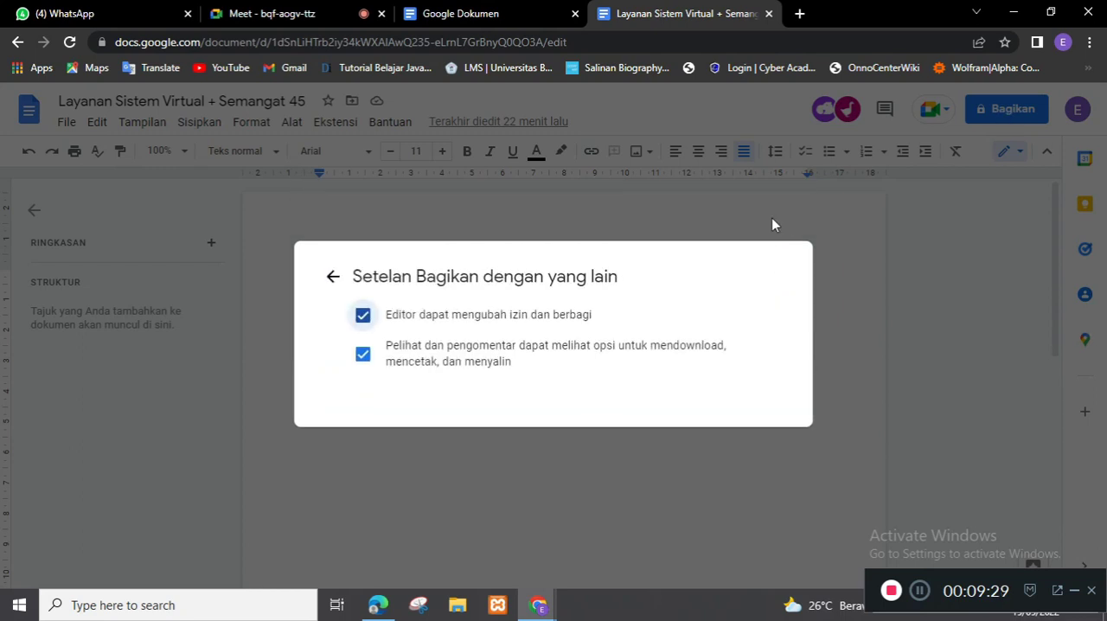
click(363, 357)
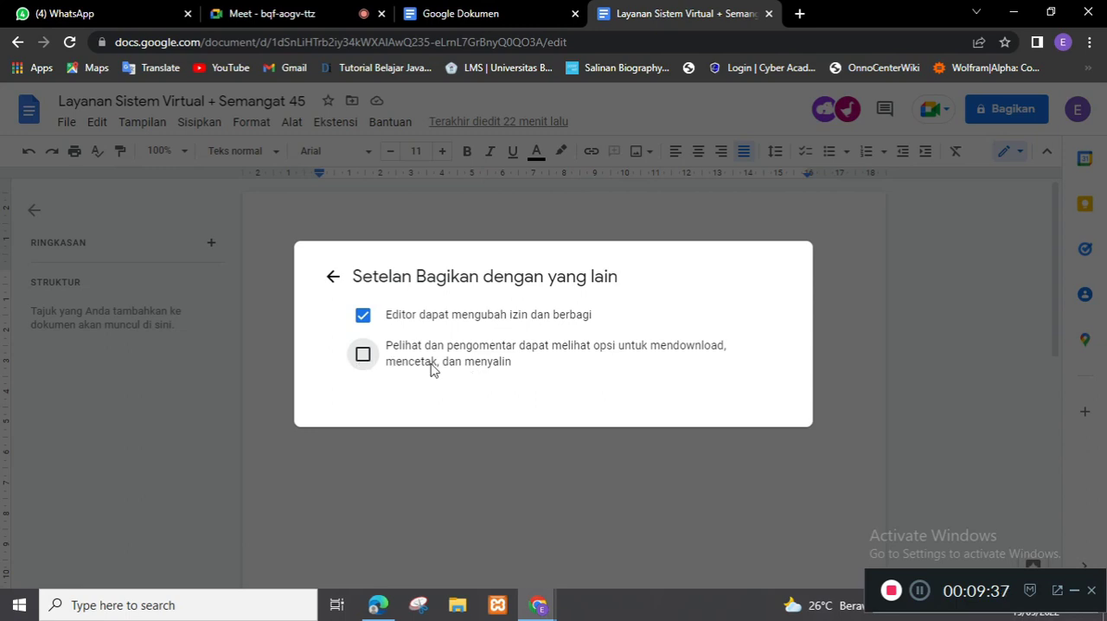
click(332, 278)
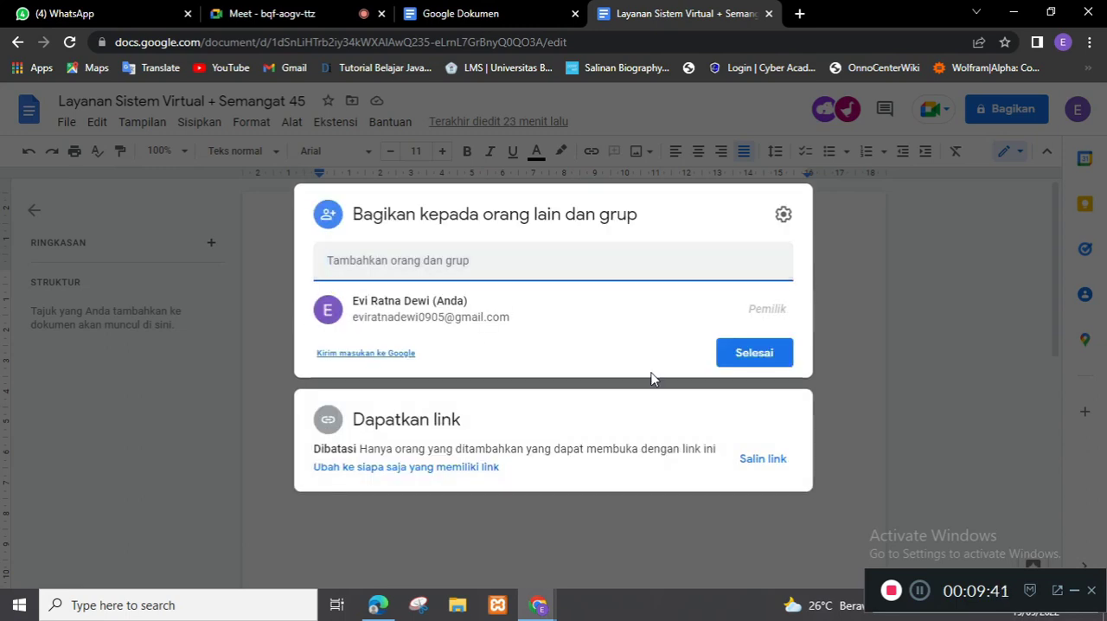
click(755, 354)
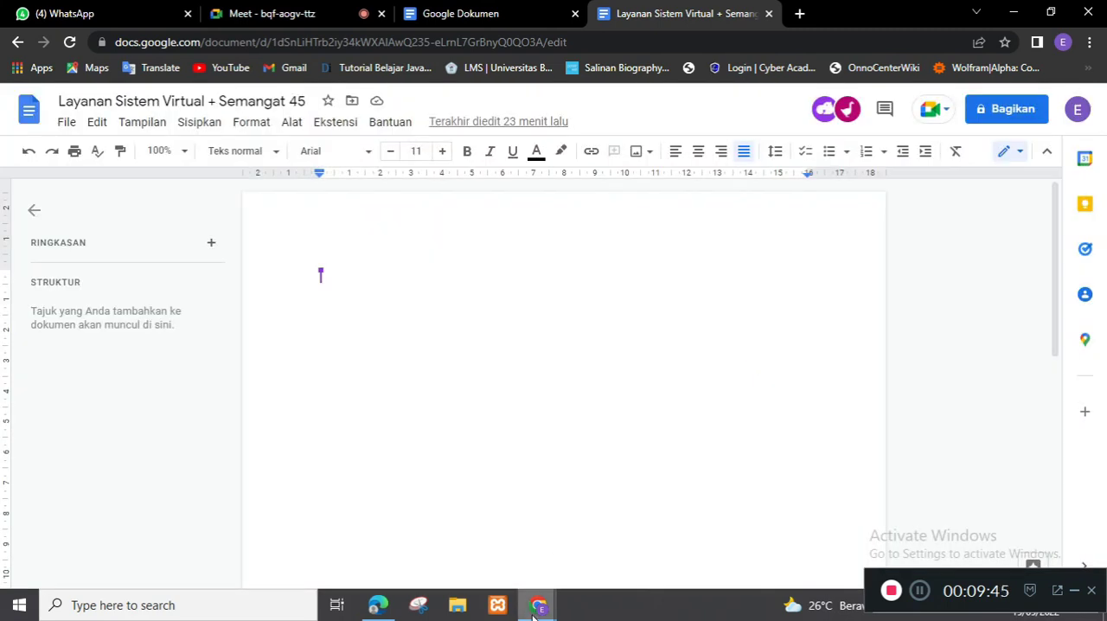
Step: Return to Microsoft Edge and reload the access page to recheck the other account's access
mouse_move(540, 605)
click(378, 564)
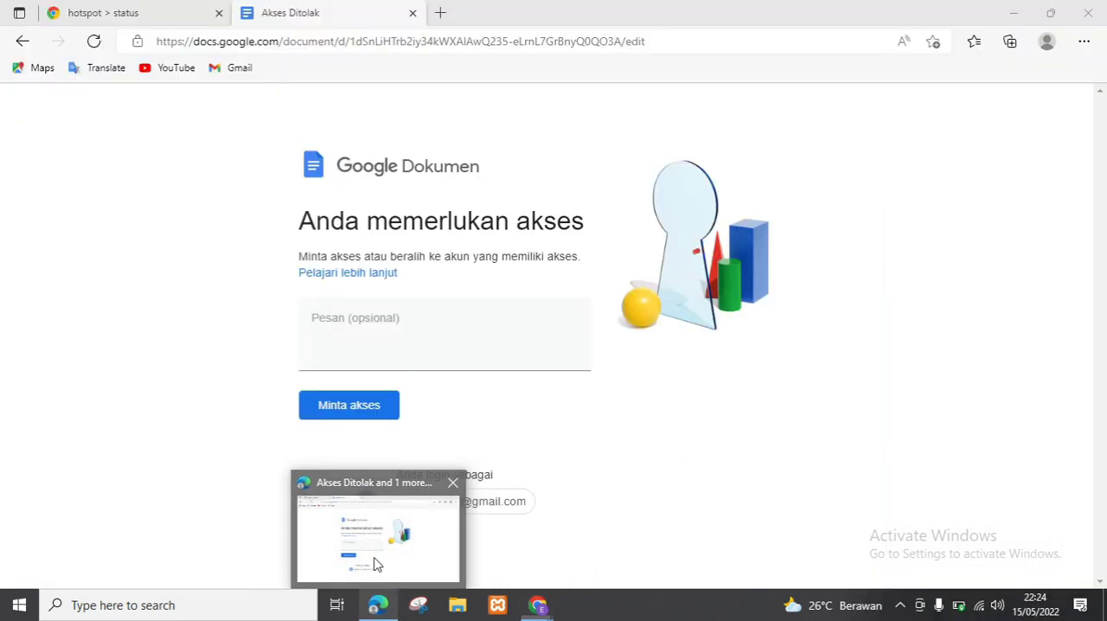
click(93, 42)
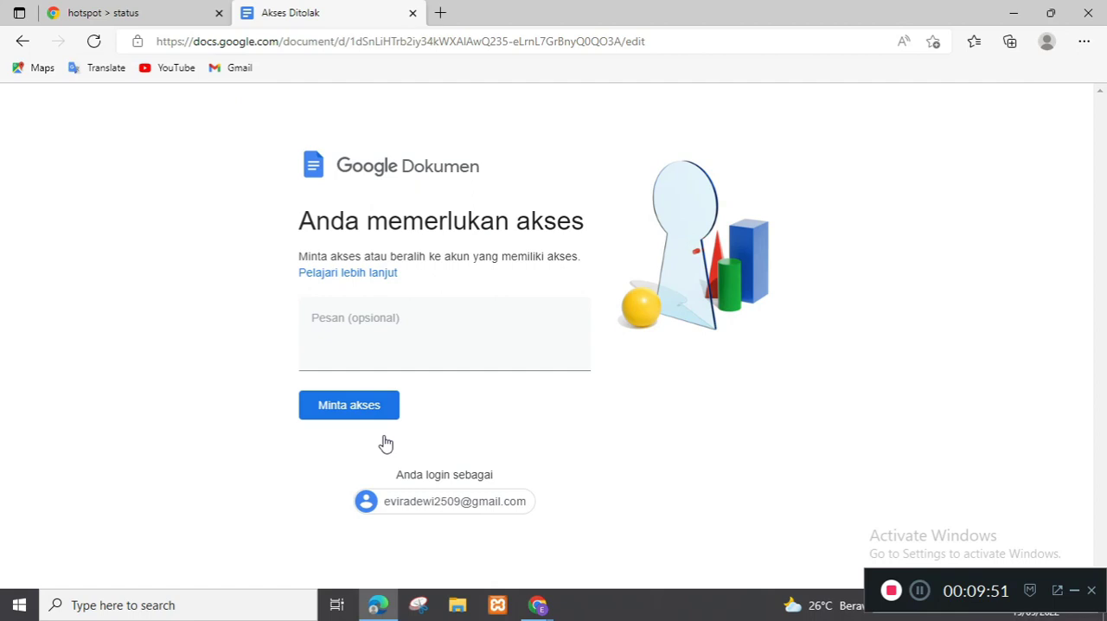
Step: Switch to Chrome, change the link access to "Siapa saja yang memiliki link" and finish the sharing settings
mouse_move(543, 610)
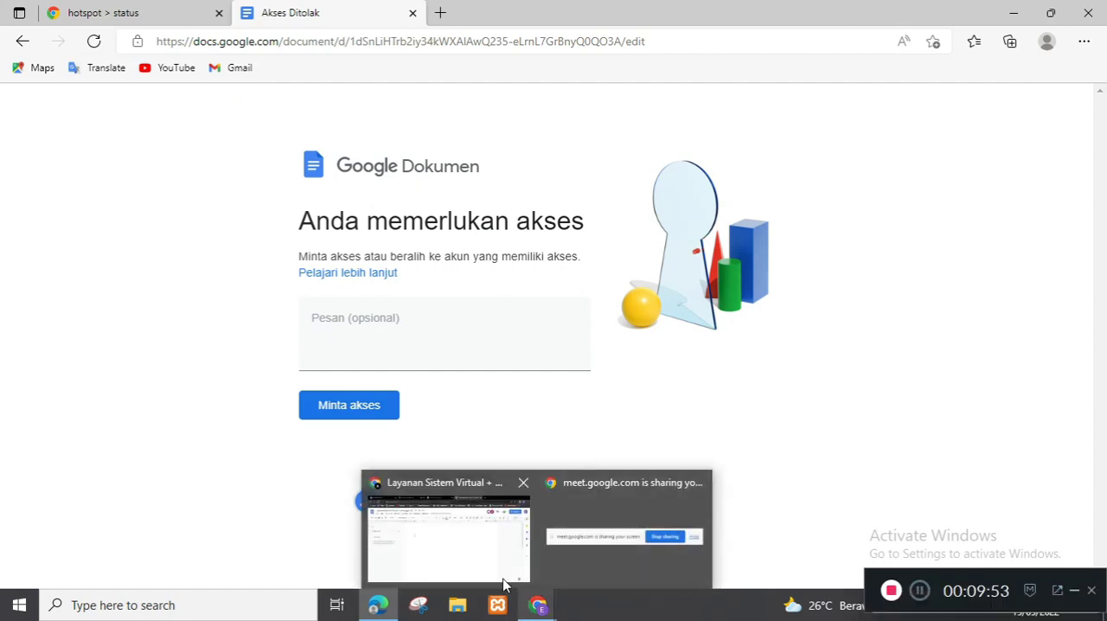
click(477, 529)
click(1010, 110)
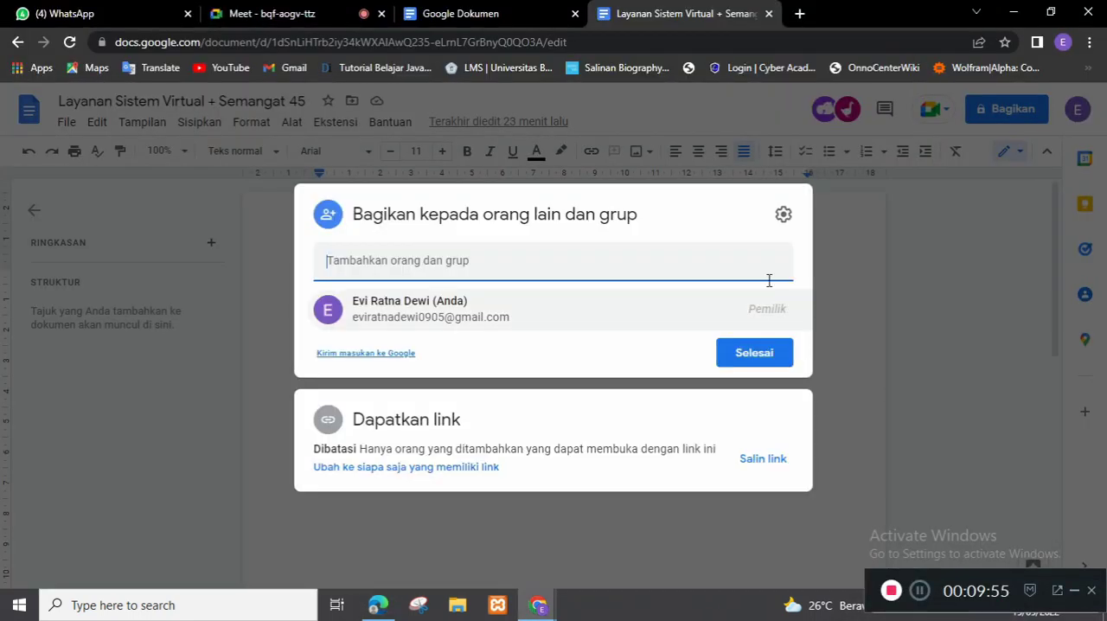
click(354, 468)
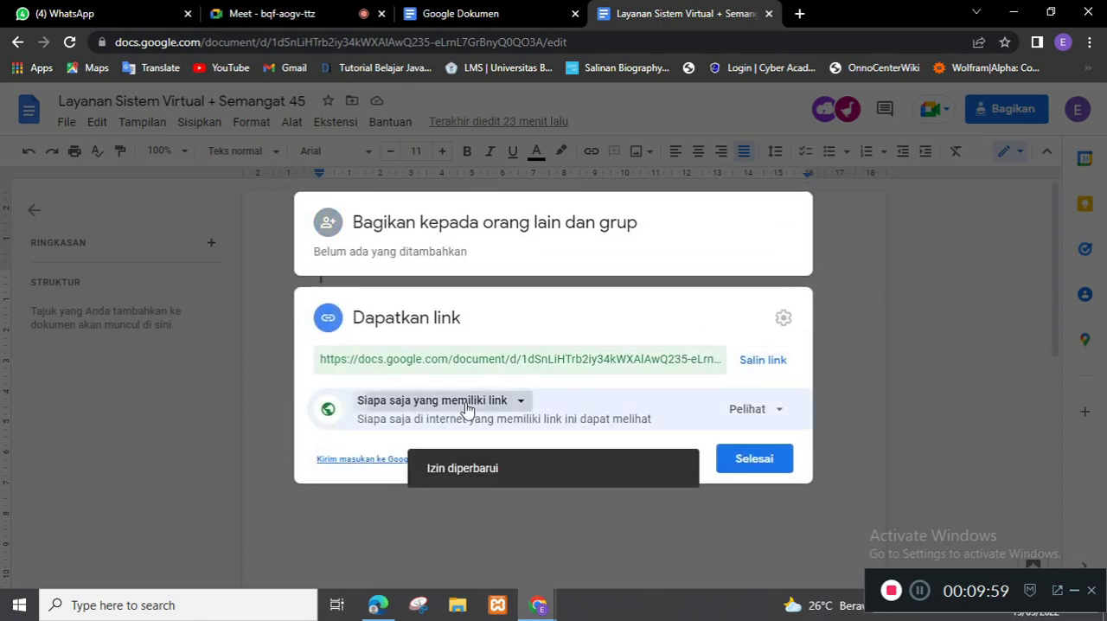
click(463, 400)
click(467, 478)
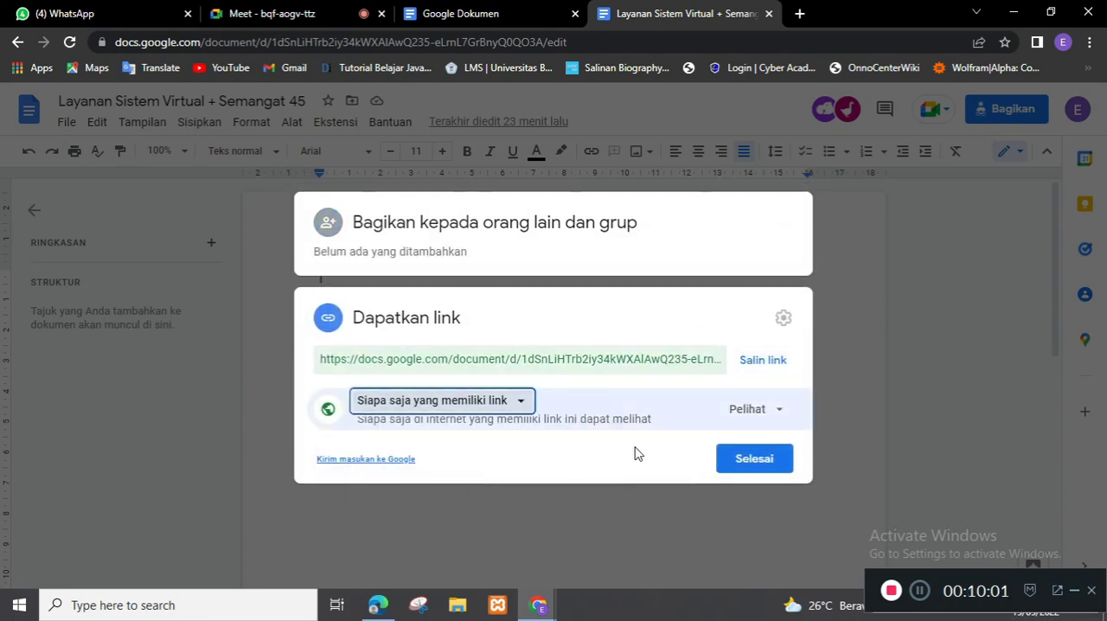
click(732, 466)
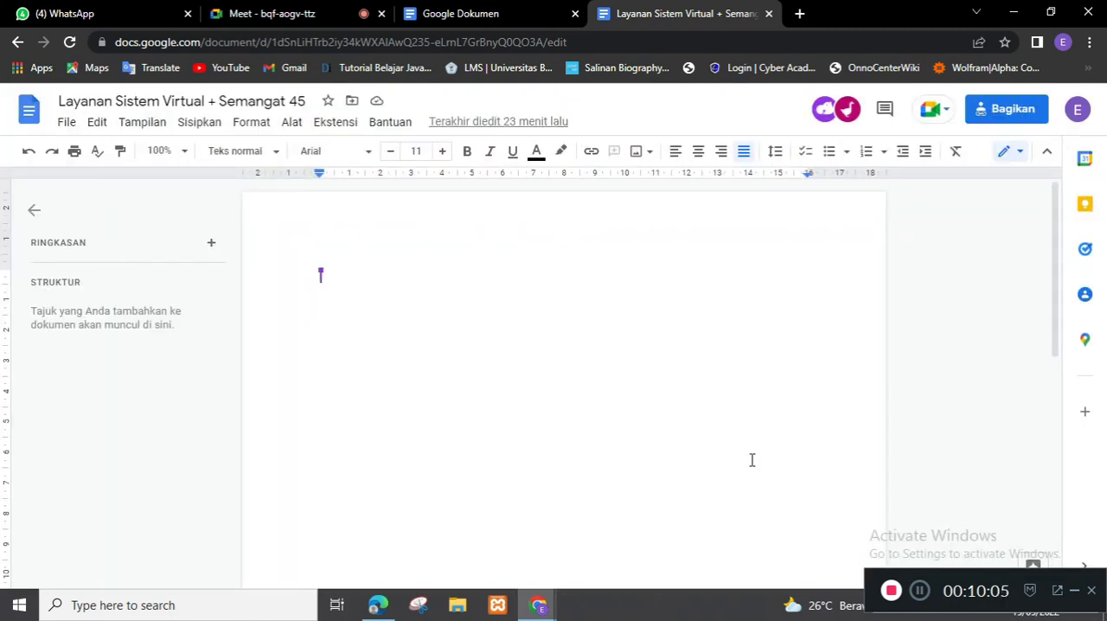
Step: Switch to Microsoft Edge, reload the document and examine which file options a viewer has for copying and downloading
click(378, 606)
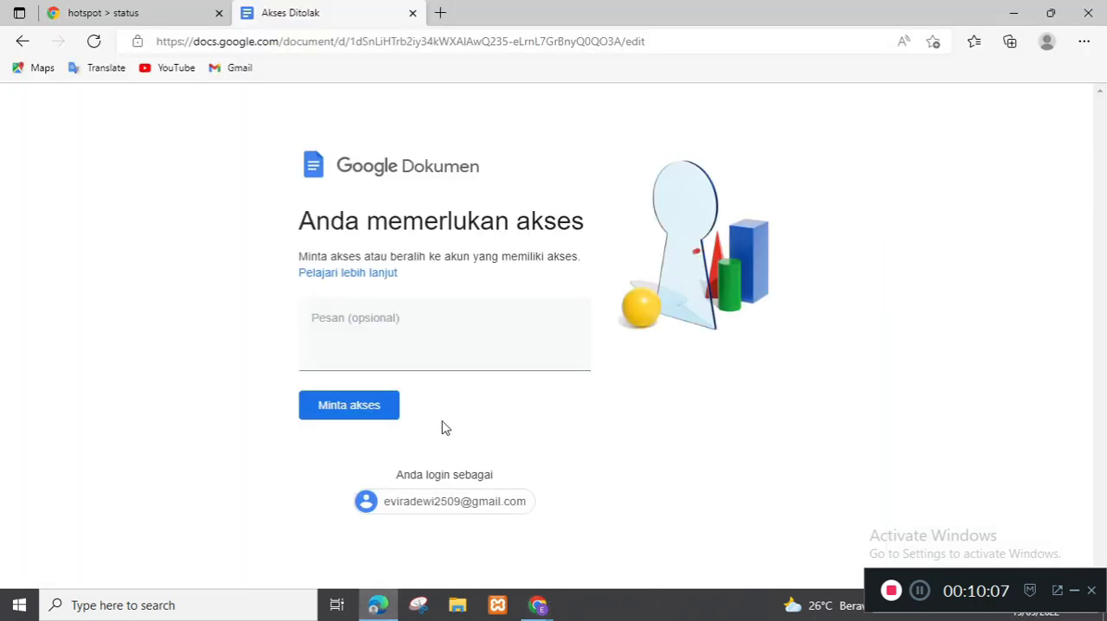
click(94, 42)
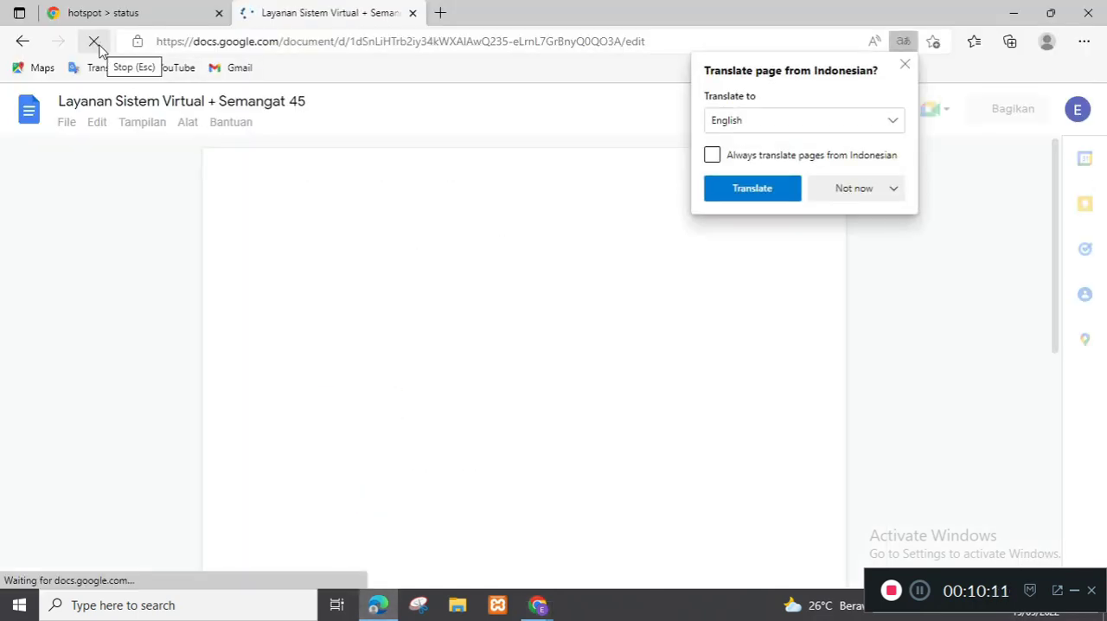
click(905, 65)
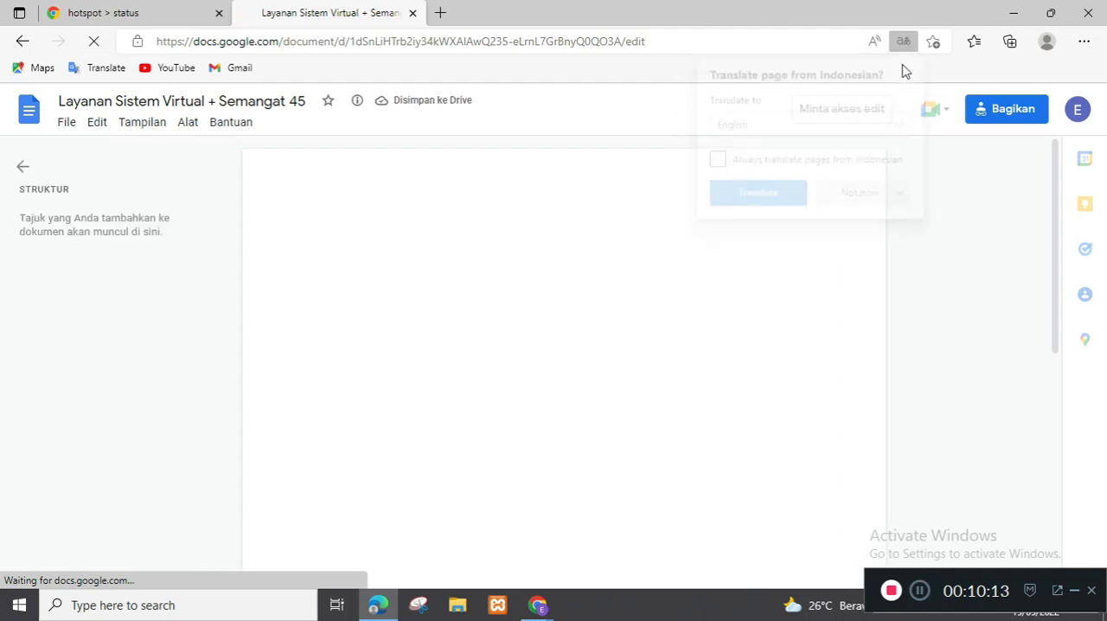
click(68, 125)
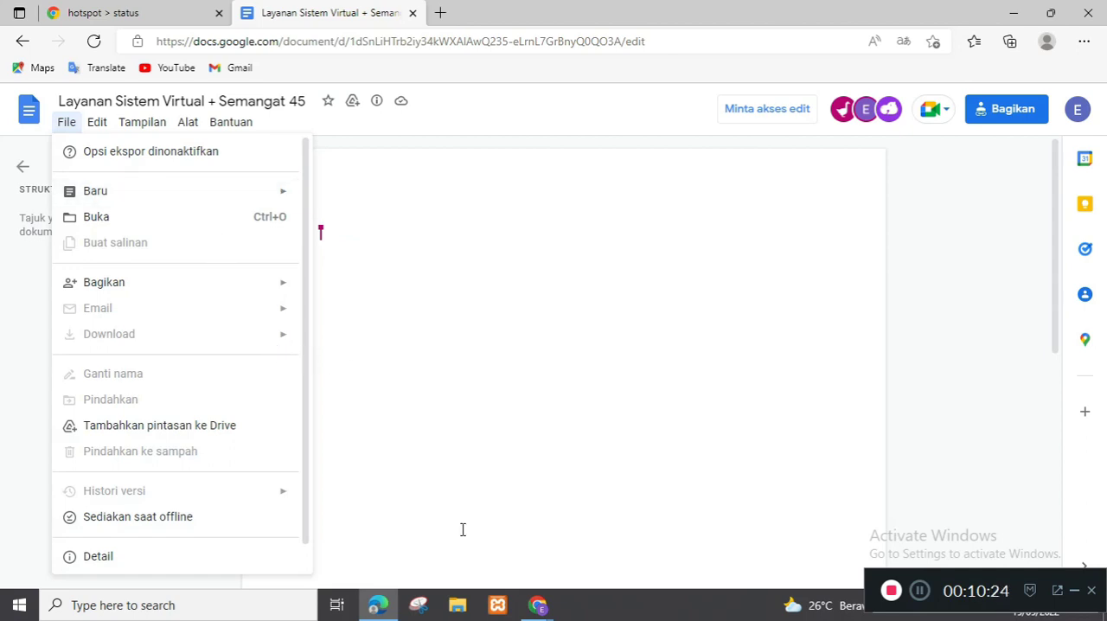
Step: Switch to Chrome and examine the owner's file options, including Download, for comparison
click(540, 607)
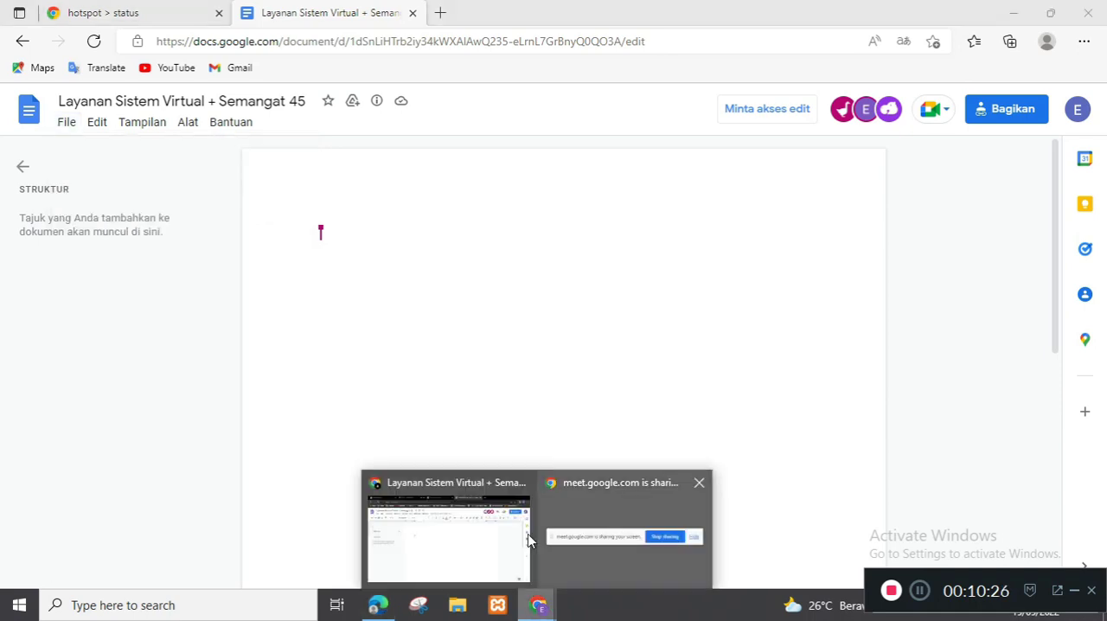
click(479, 542)
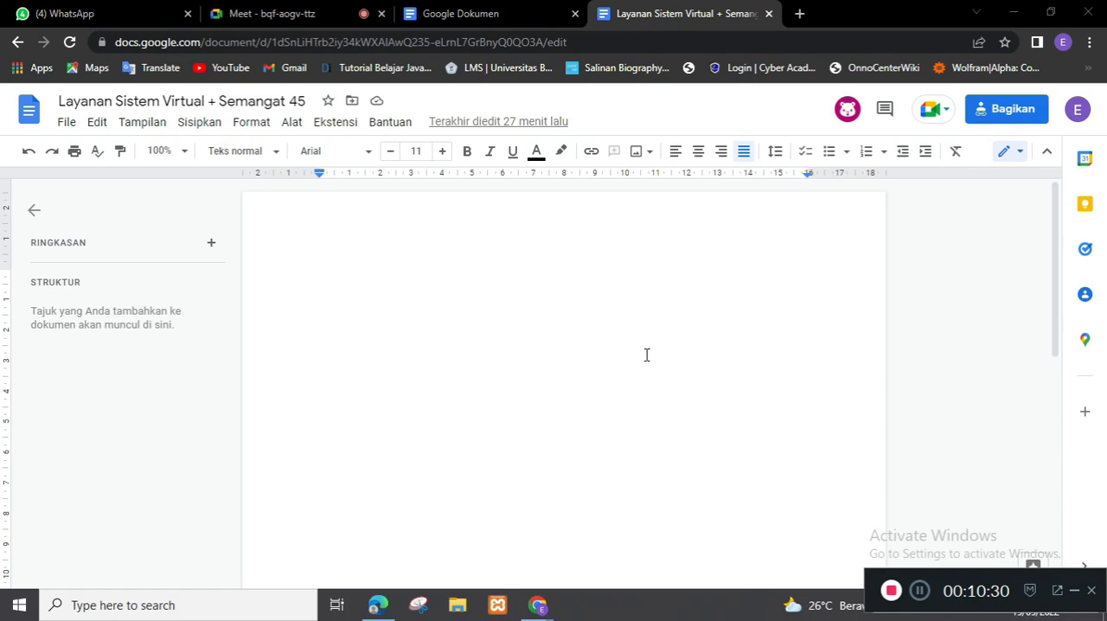
click(69, 125)
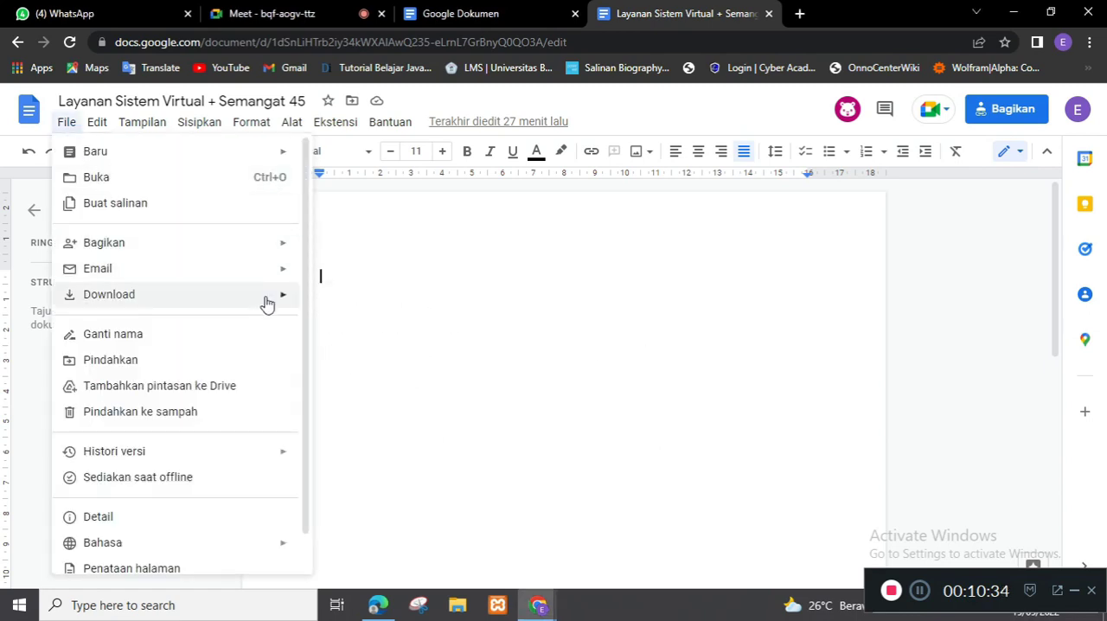
mouse_move(267, 303)
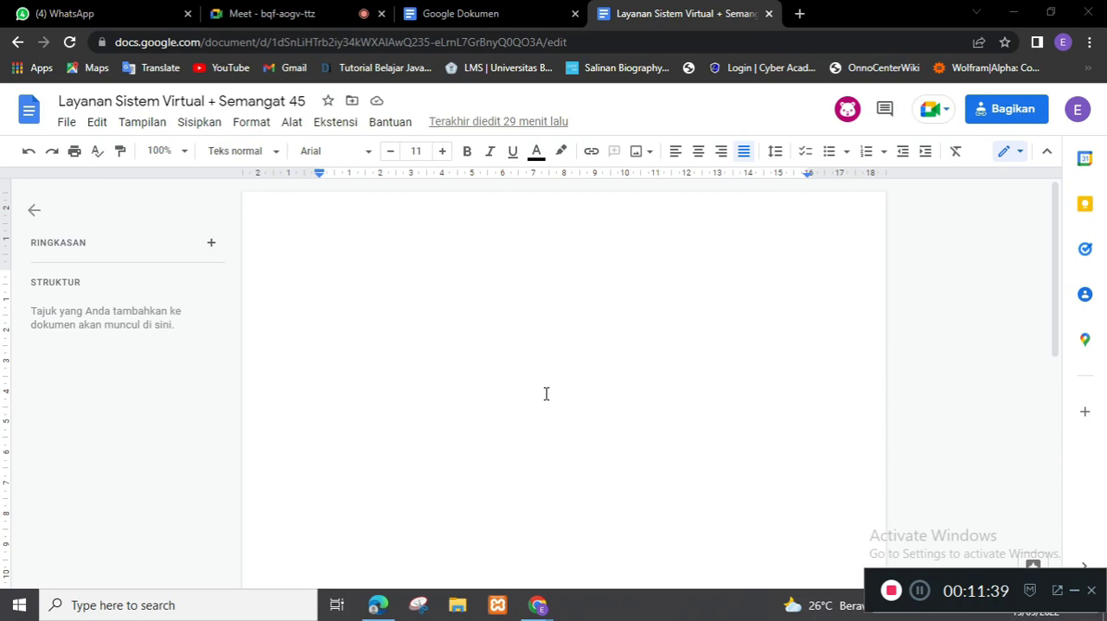
Step: Paste the copied text on the benefits of komunikasi daring into the blank document's body
click(347, 272)
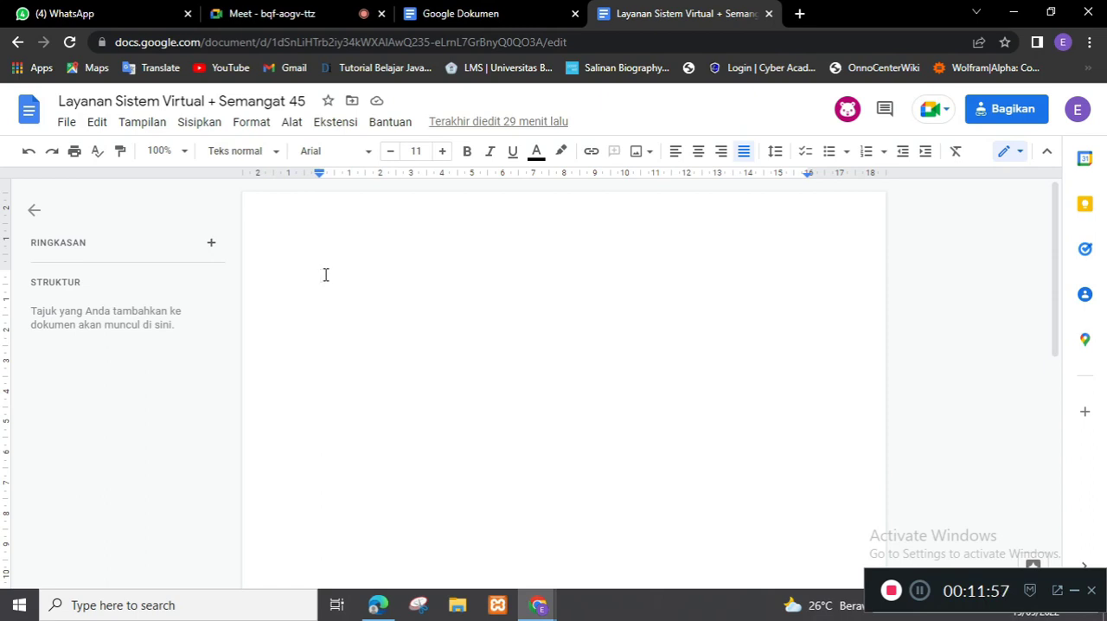
key(ctrl+v)
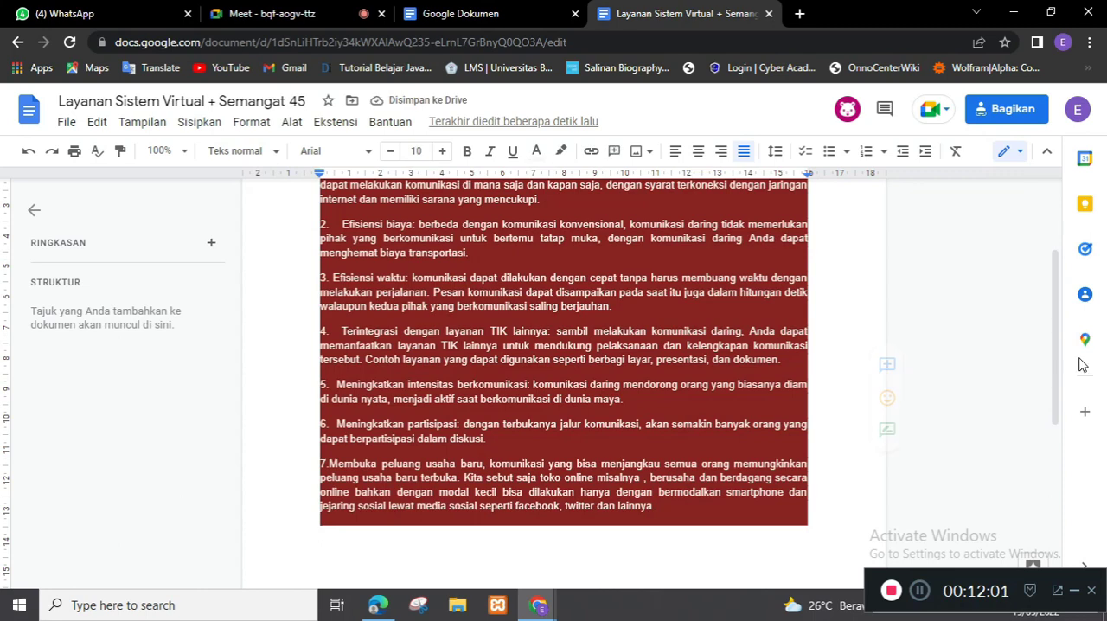
scroll(1060, 302, up, 2)
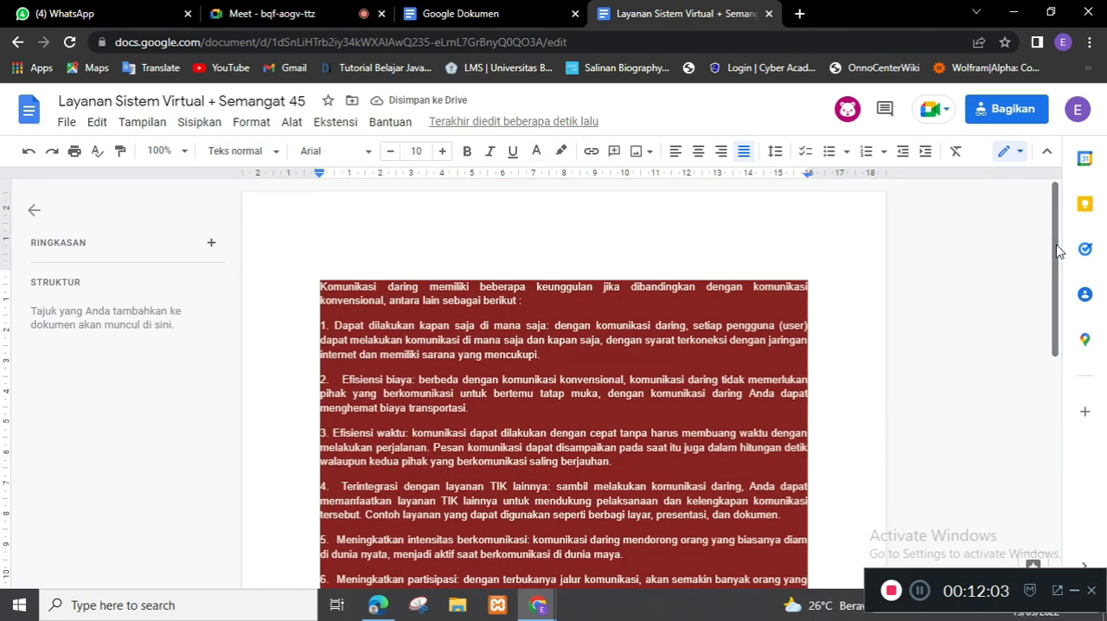
scroll(1061, 294, down, 2)
scroll(1062, 259, up, 2)
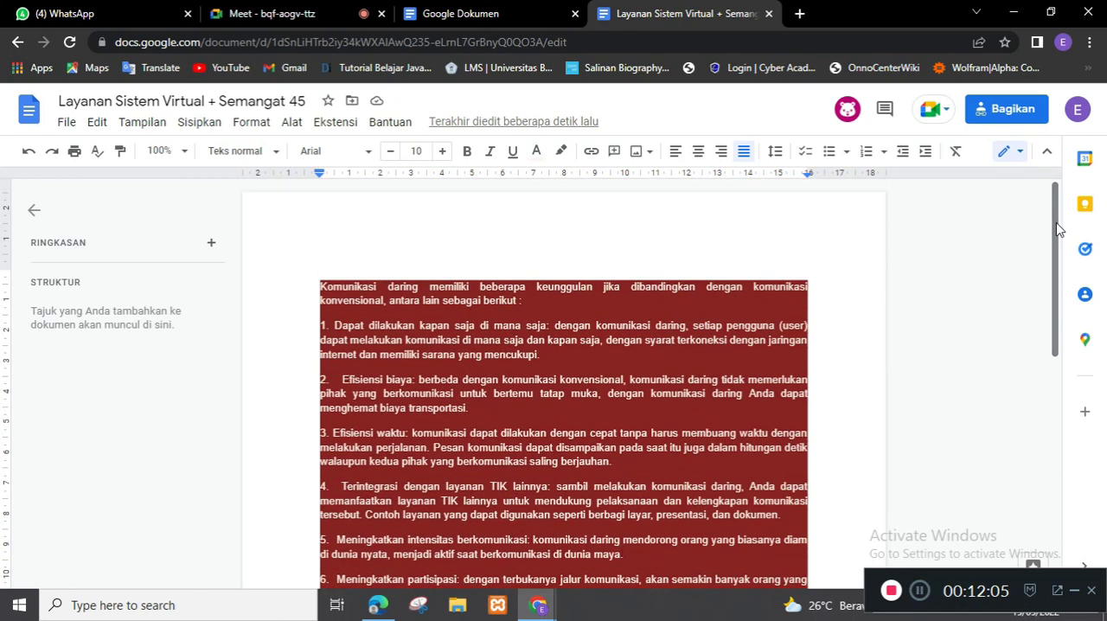
scroll(1062, 247, down, 1)
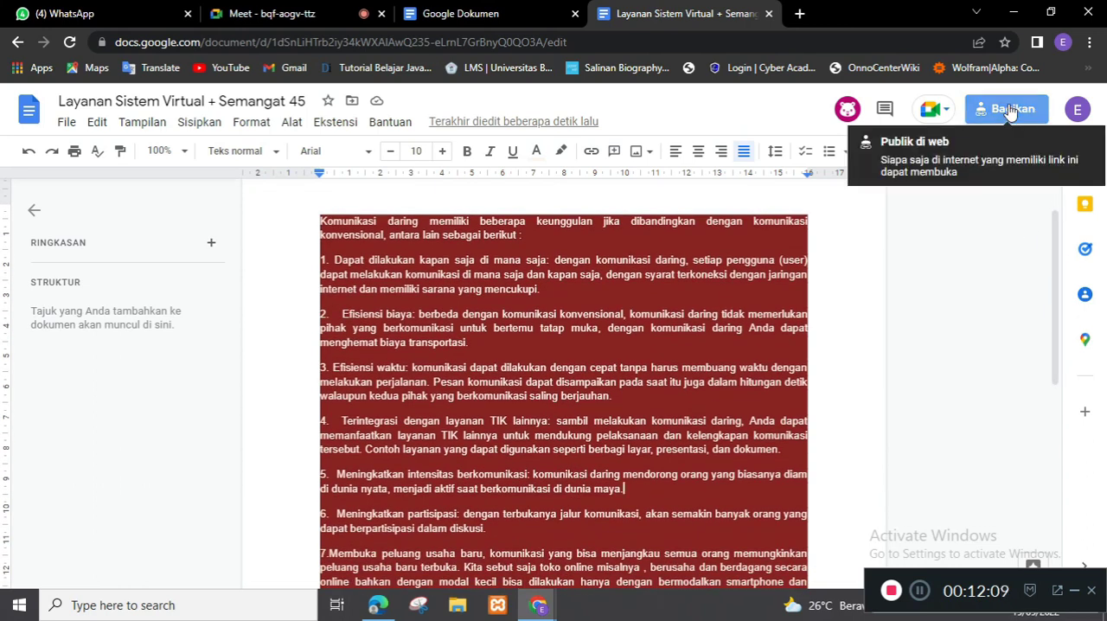
Step: Examine the document's link role and general access options in the sharing settings, keeping Pelihat for "Siapa saja yang memiliki link"
click(1007, 109)
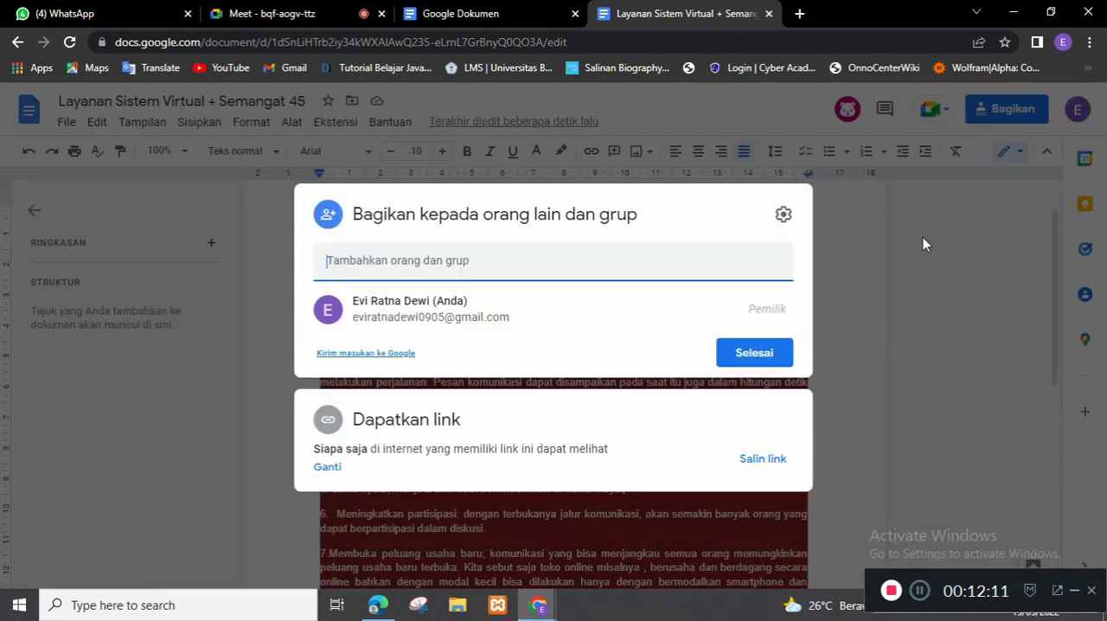
click(327, 471)
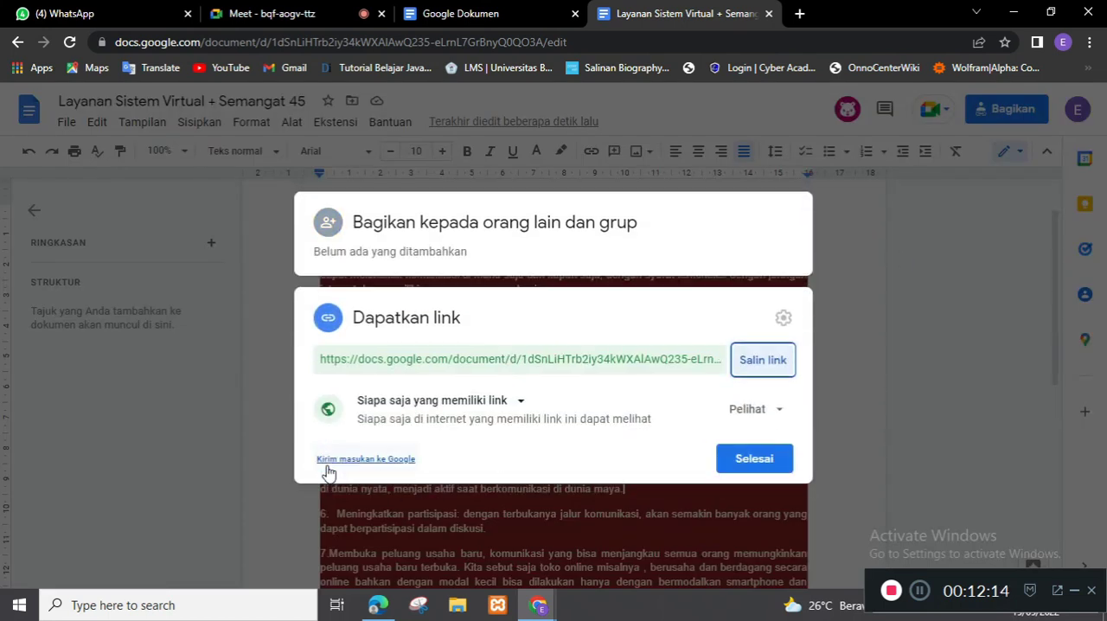
click(776, 412)
click(770, 445)
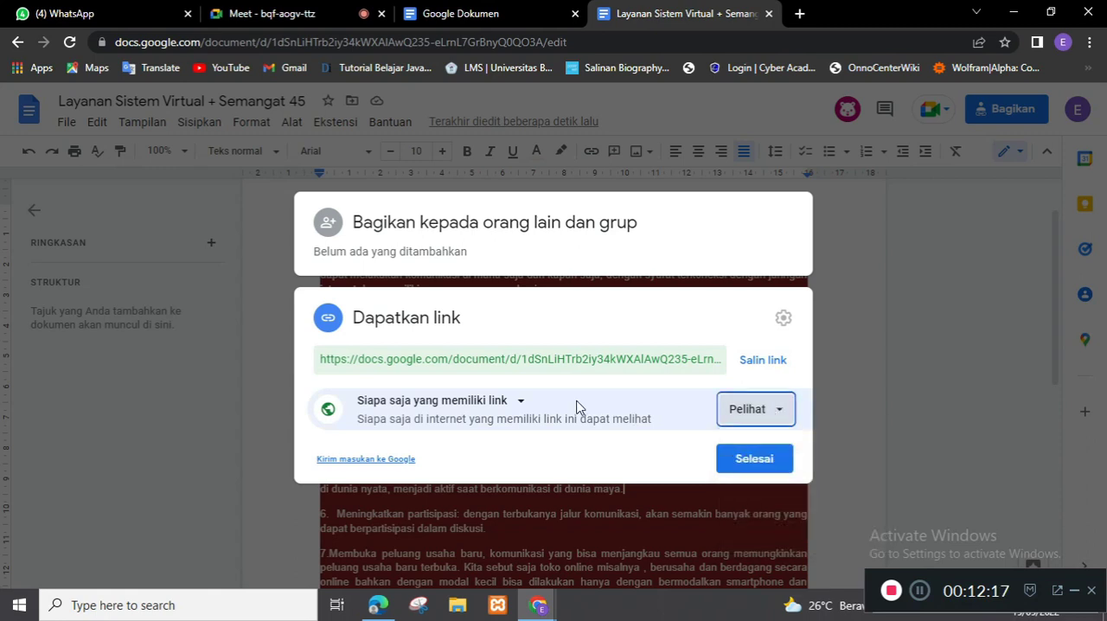
click(519, 402)
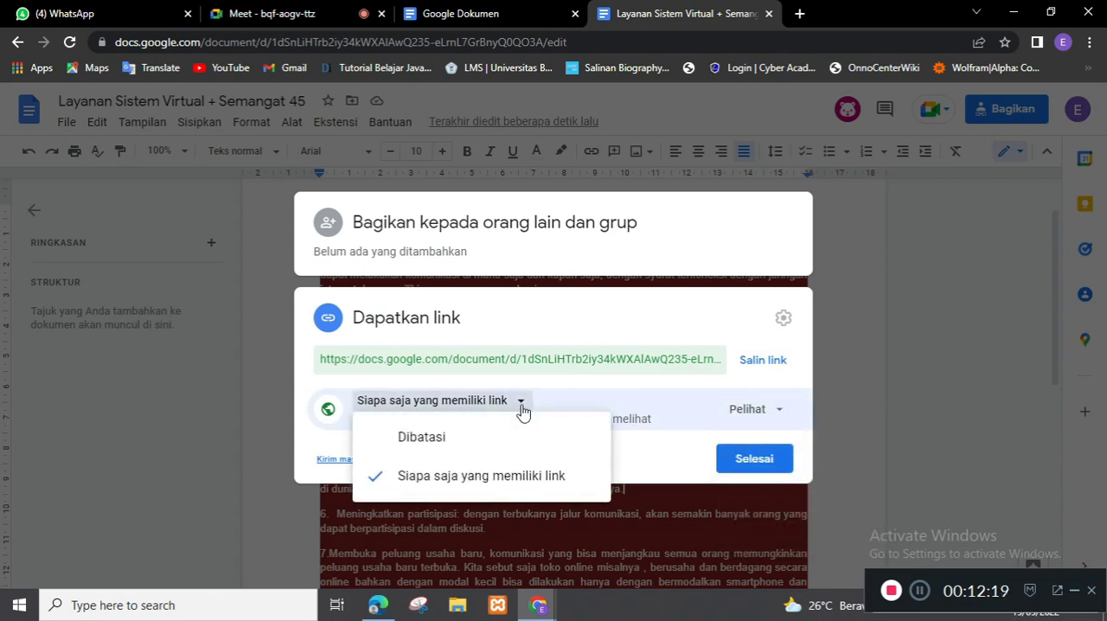
click(680, 407)
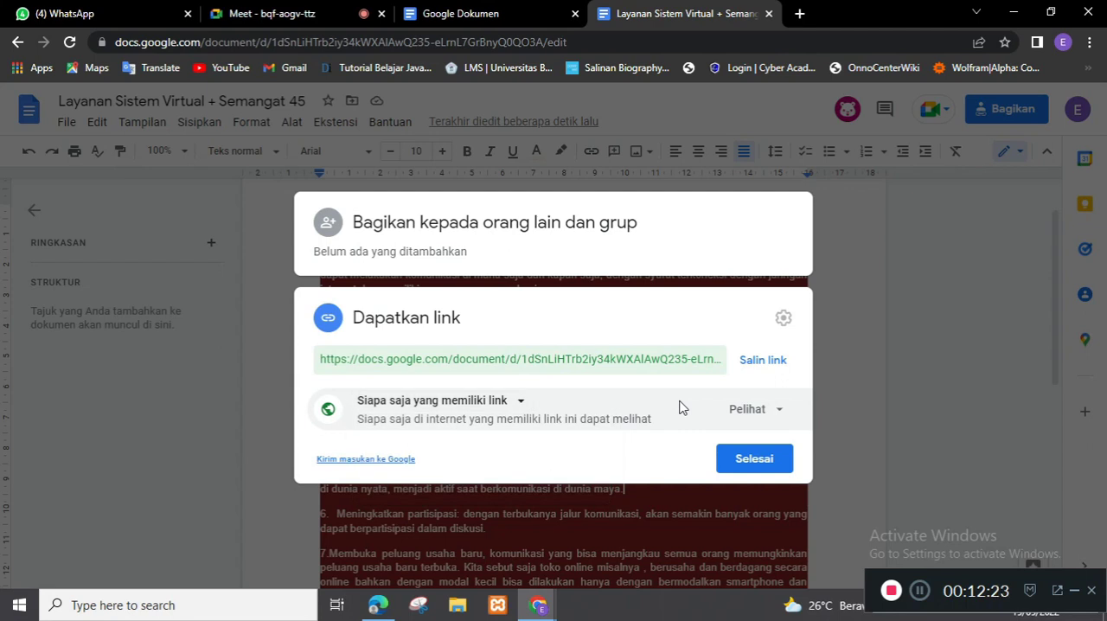
click(749, 459)
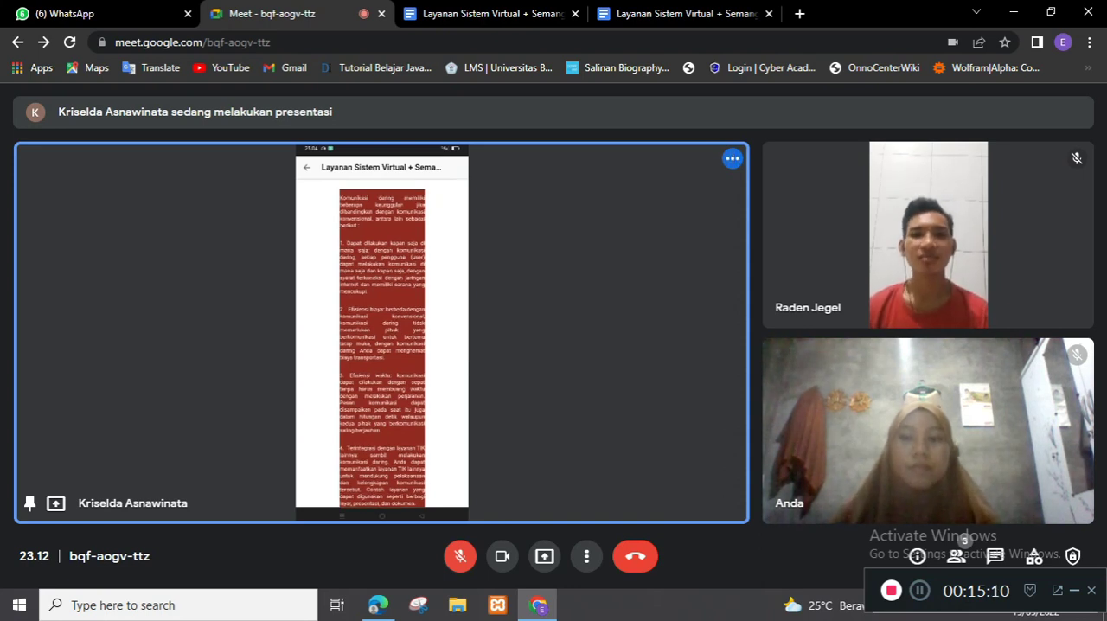
Step: Unmute the microphone in the Google Meet call
key(ctrl+d)
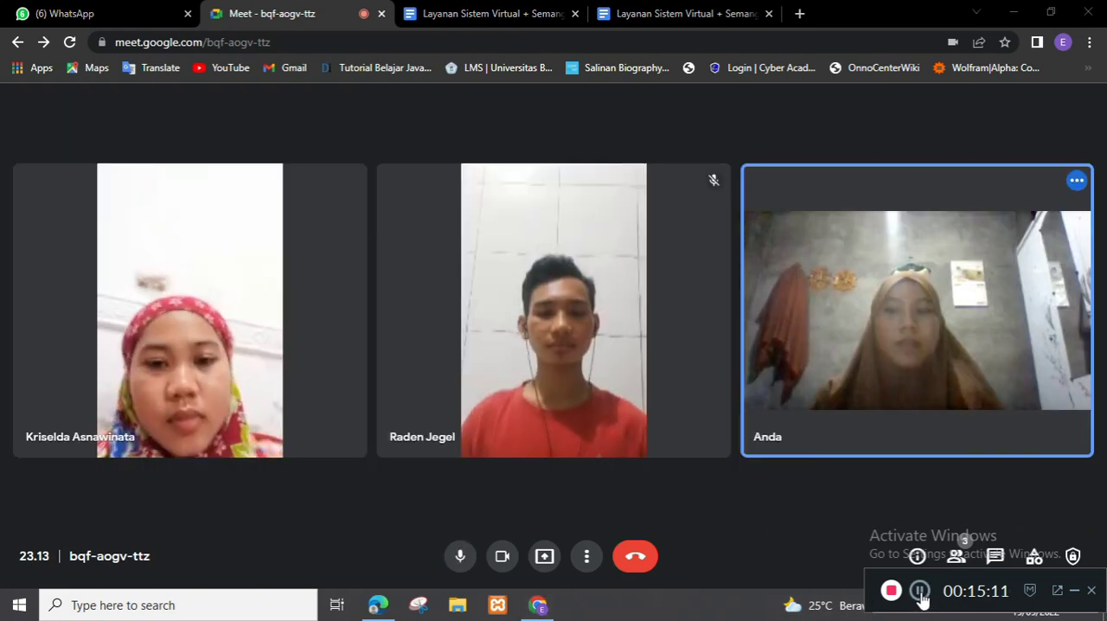